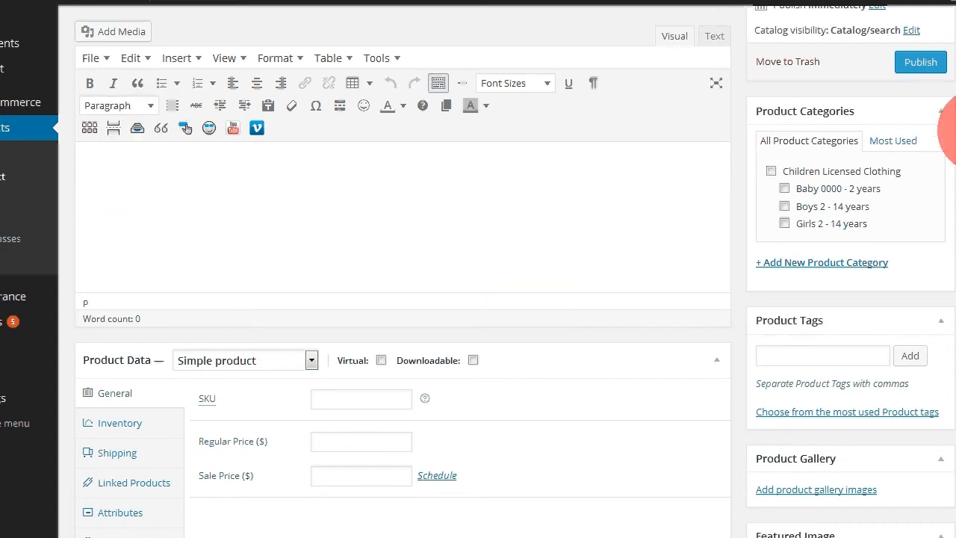
Step: Copy the product title line from the text file in Notepad
scroll(948, 131, "up", 3)
left_click(80, 65)
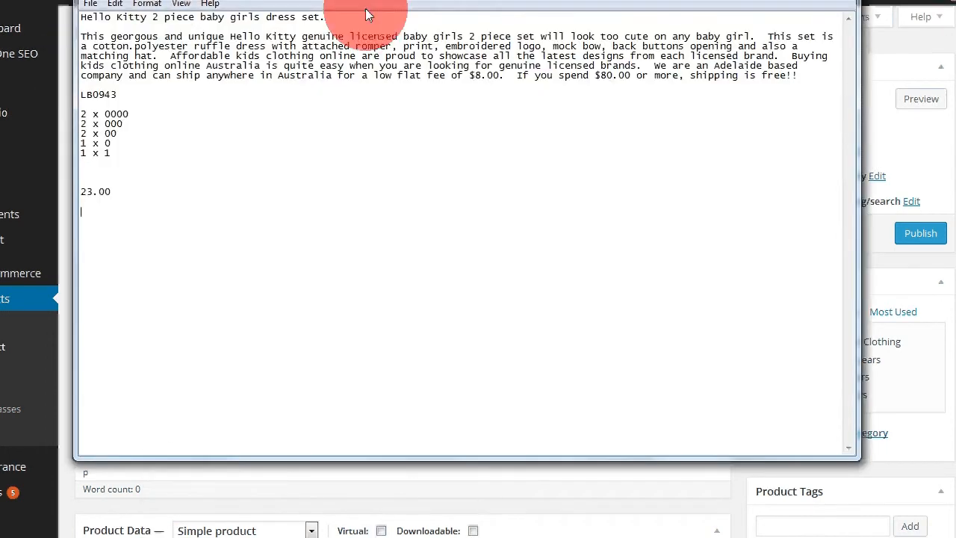
left_click(337, 18)
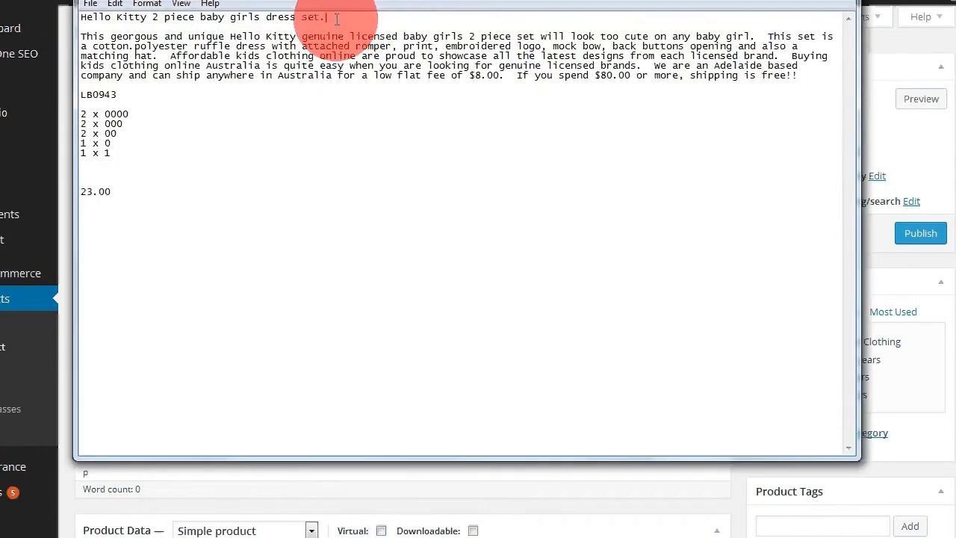
left_click_drag(337, 18, 53, 11)
key("ctrl+c")
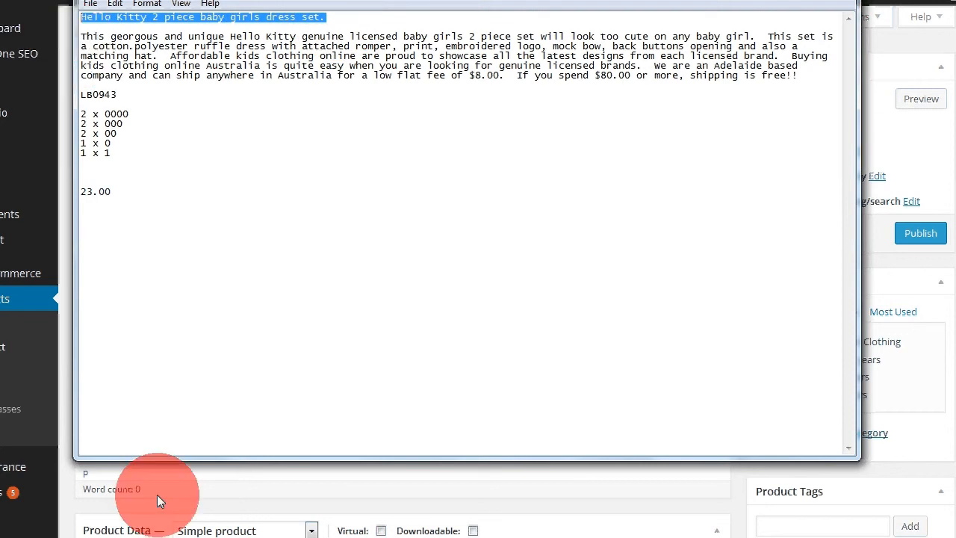
Step: Paste the title into the product name and remove its trailing period
left_click(64, 32)
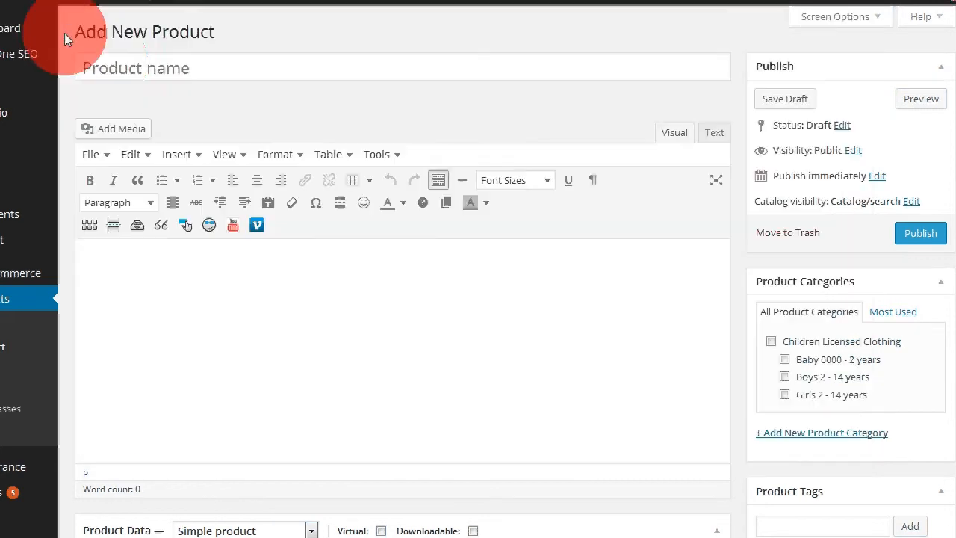
left_click(107, 62)
key("ctrl+v")
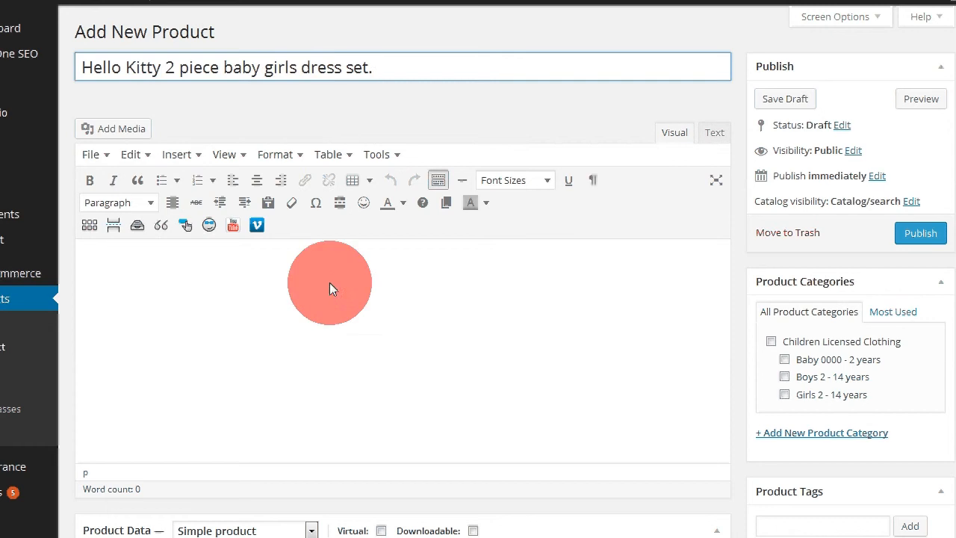
key("BackSpace")
key("BackSpace")
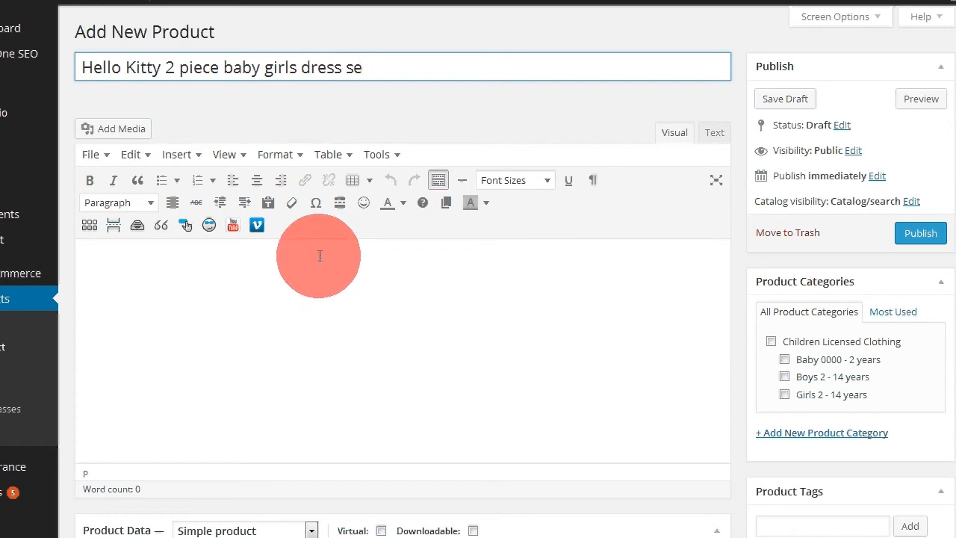
type("t")
left_click(164, 275)
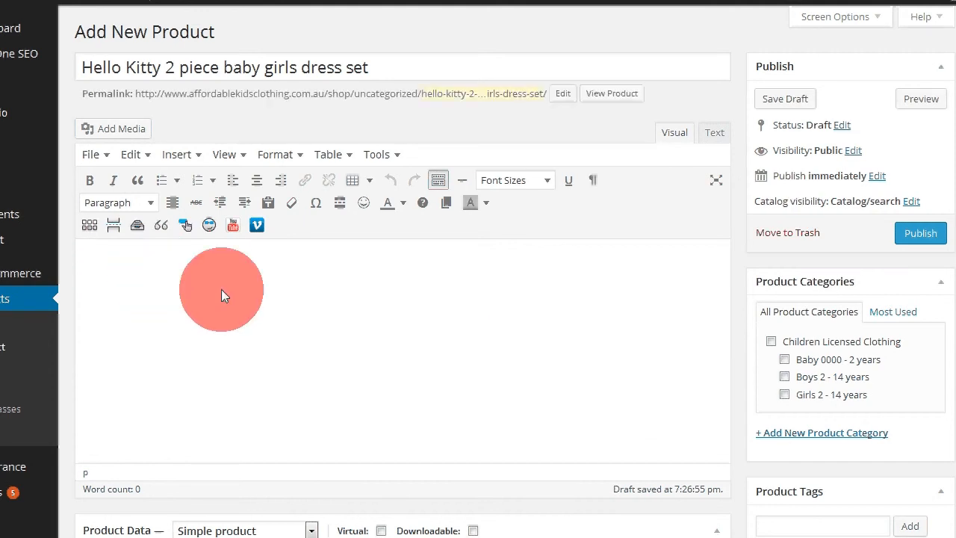
Step: Copy the description paragraph from the text file and paste it into the Product Short Description
scroll(195, 288, "down", 3)
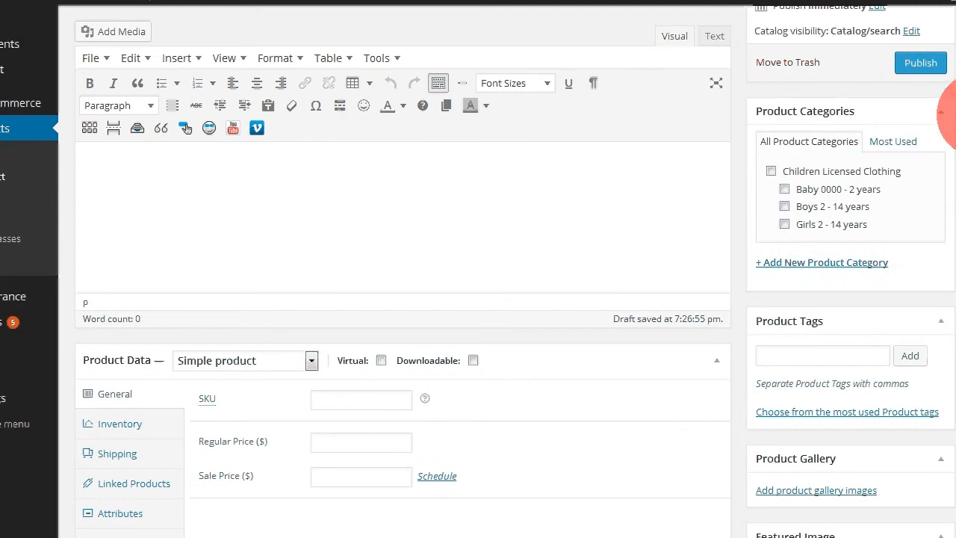
scroll(185, 129, "down", 4)
scroll(196, 427, "down", 4)
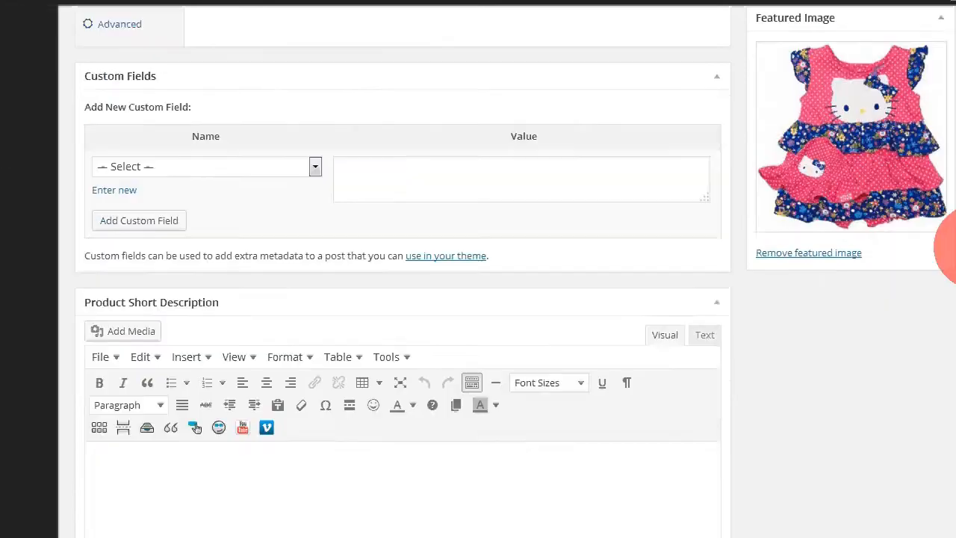
scroll(933, 273, "down", 3)
left_click(142, 263)
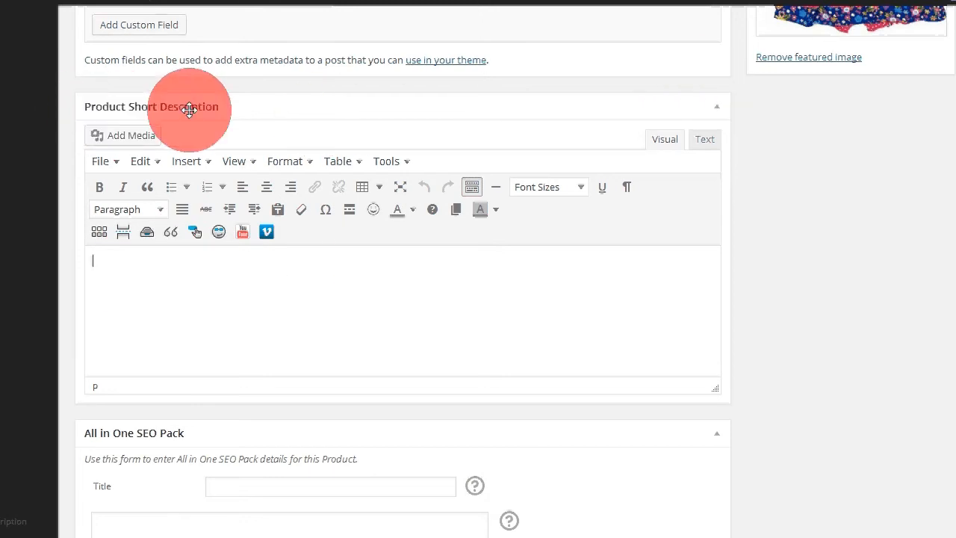
key("alt+Tab")
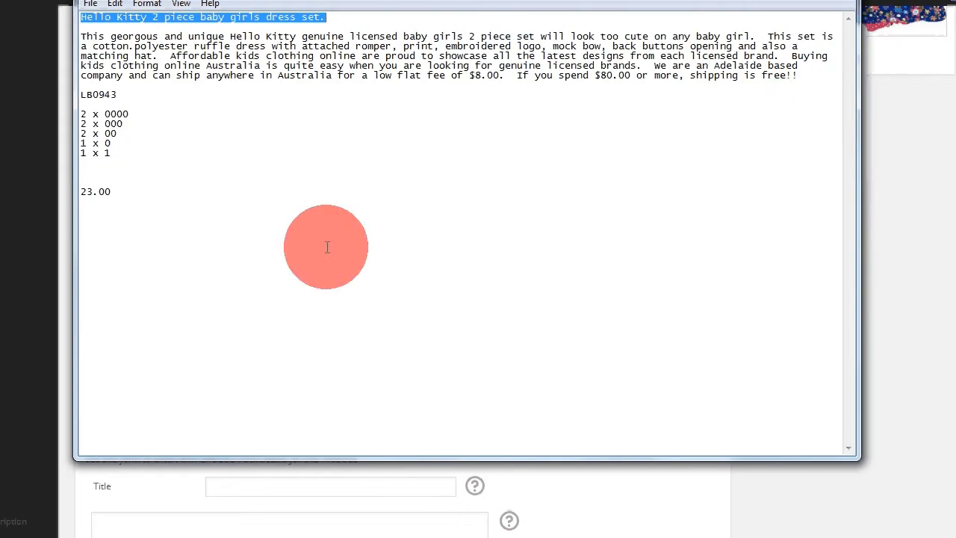
left_click_drag(797, 75, 75, 34)
key("ctrl+c")
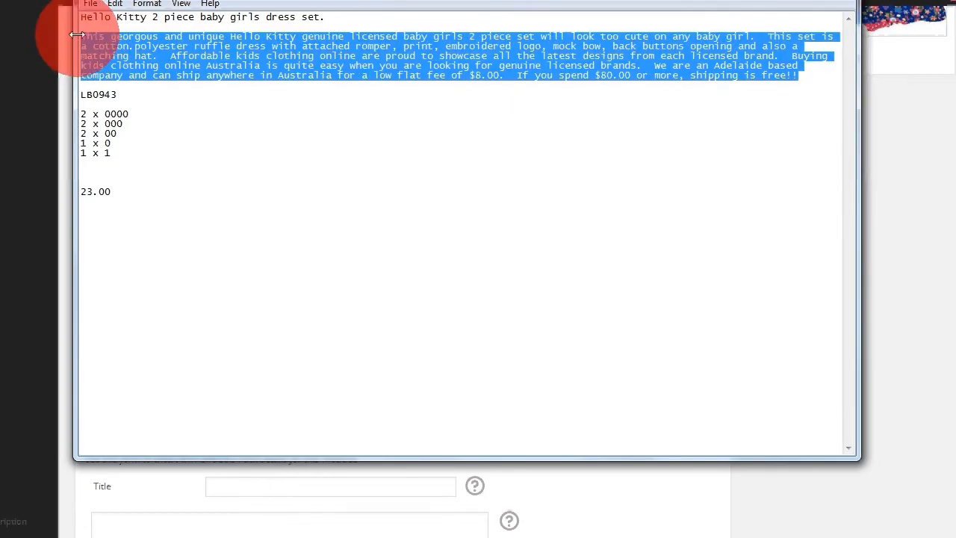
left_click(900, 420)
left_click(200, 278)
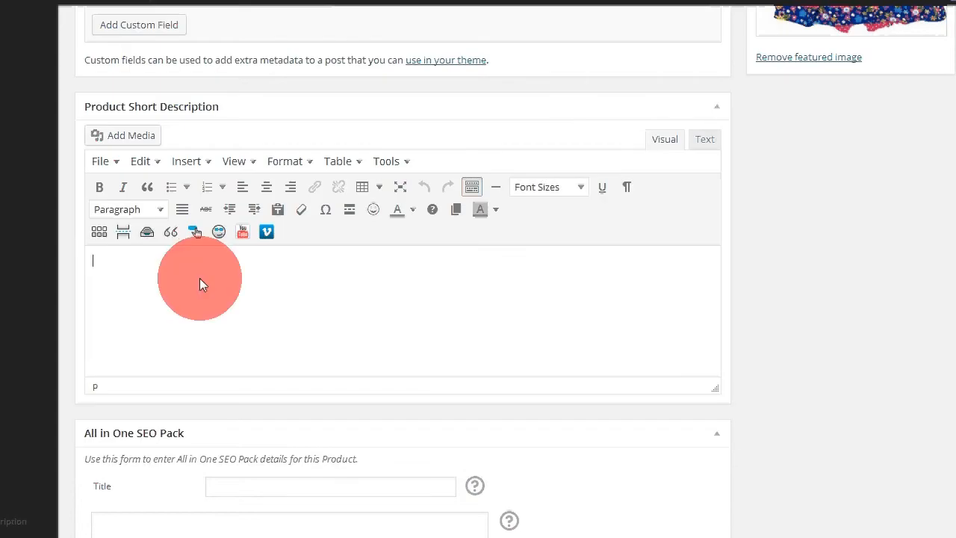
key("ctrl+v")
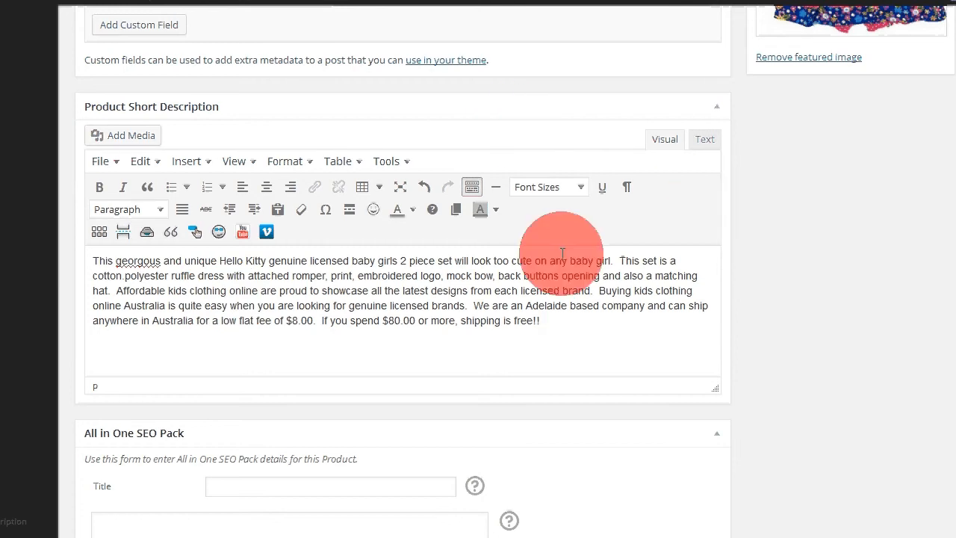
Step: Assign the product to the categories Children Licensed Clothing and Girls 2 - 14 years
scroll(950, 290, "up", 1)
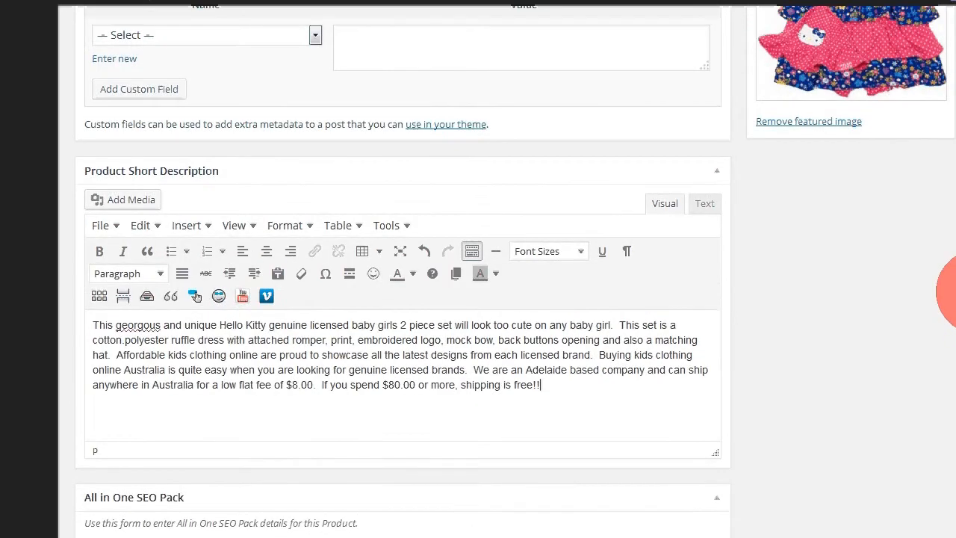
scroll(950, 291, "up", 1)
scroll(952, 270, "up", 4)
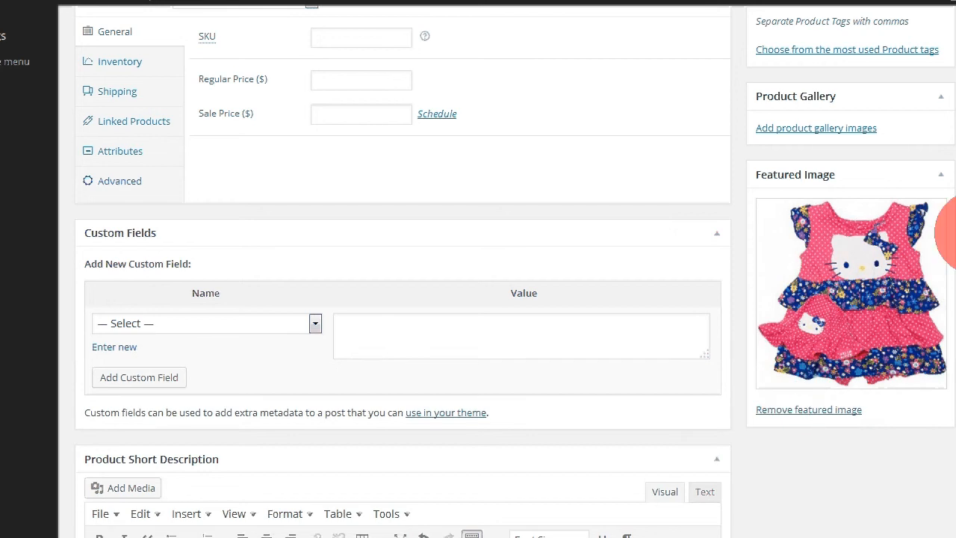
scroll(953, 232, "up", 1)
scroll(952, 219, "up", 2)
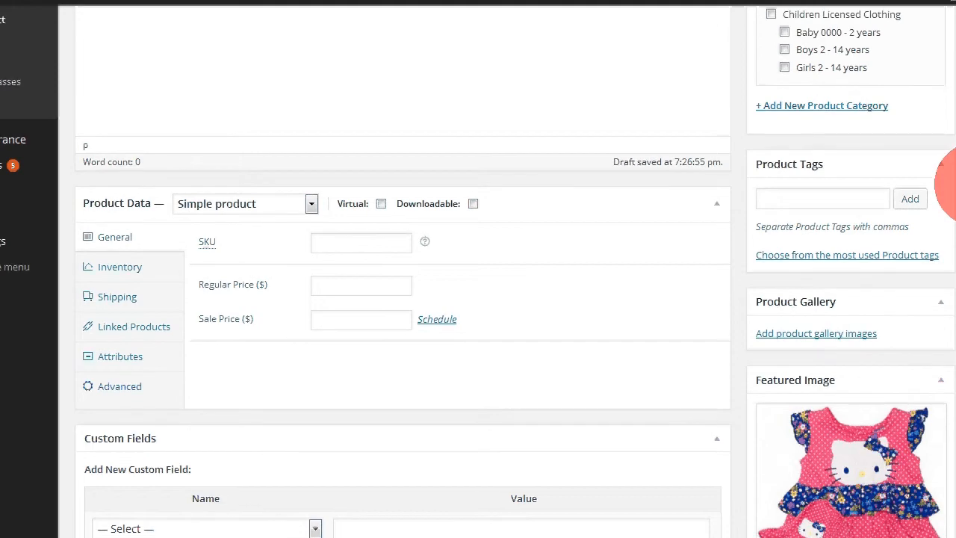
scroll(954, 179, "up", 2)
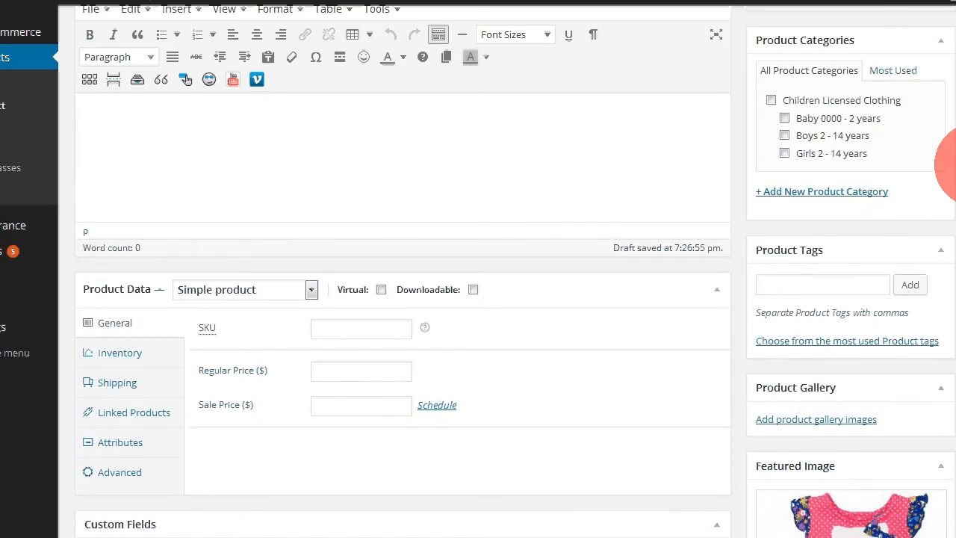
scroll(952, 166, "down", 1)
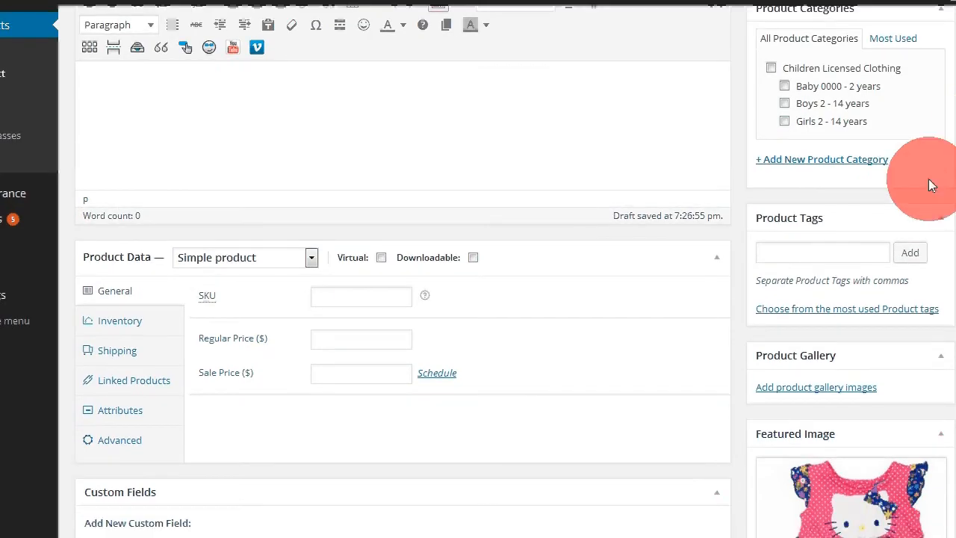
left_click(772, 69)
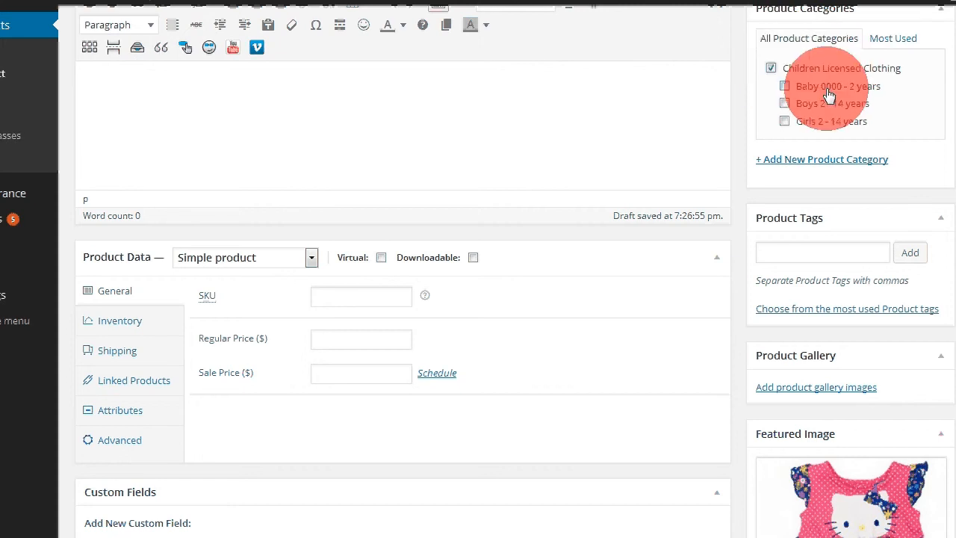
left_click(784, 87)
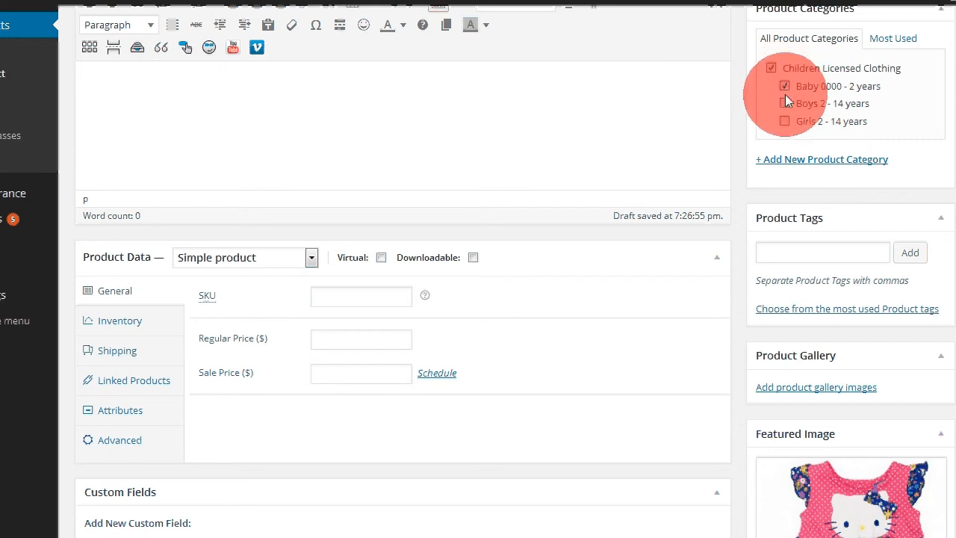
left_click(784, 121)
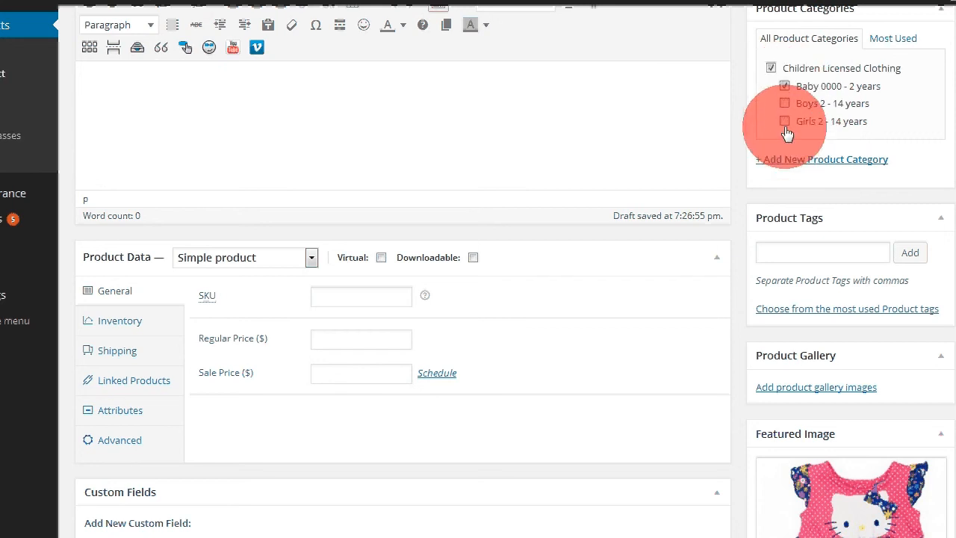
left_click(785, 85)
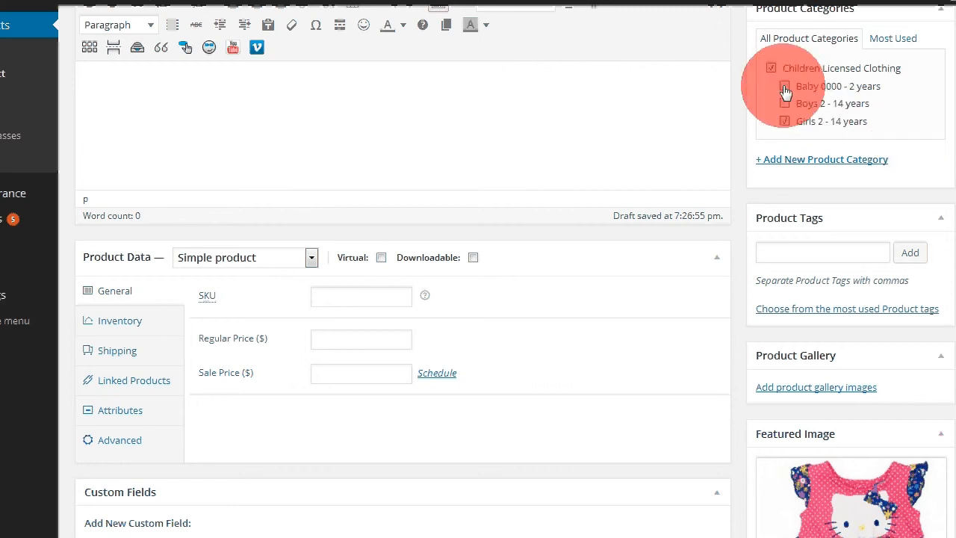
Step: Set the product data type to Variable product
scroll(313, 403, "down", 2)
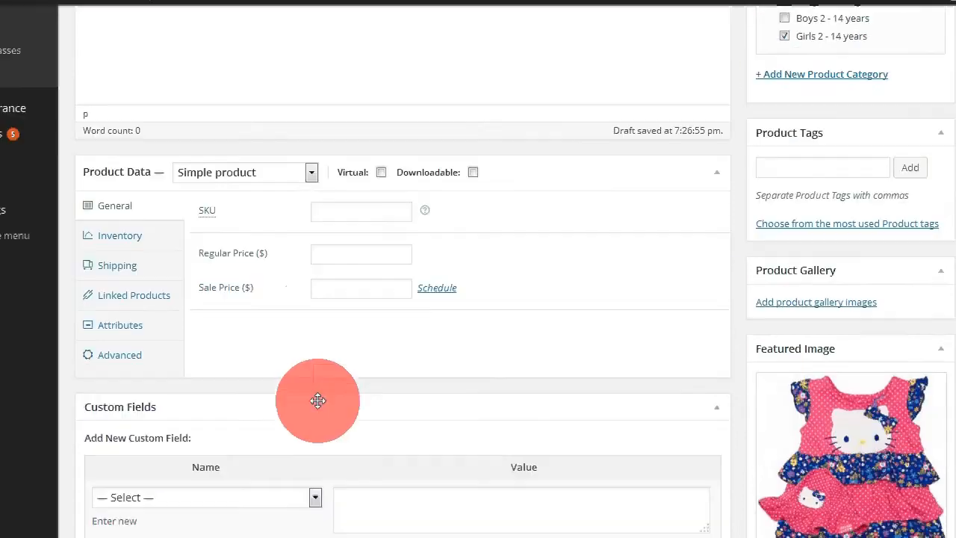
scroll(320, 388, "down", 2)
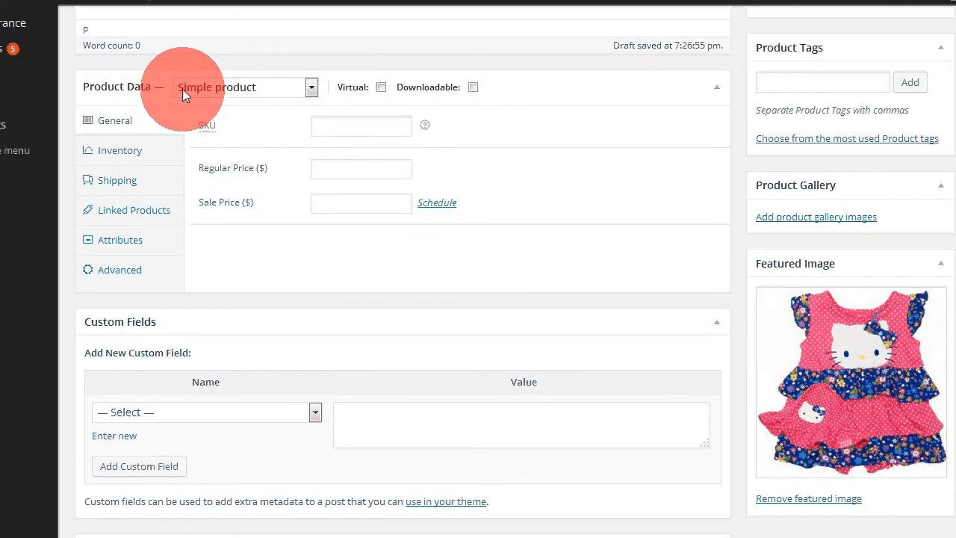
left_click(310, 87)
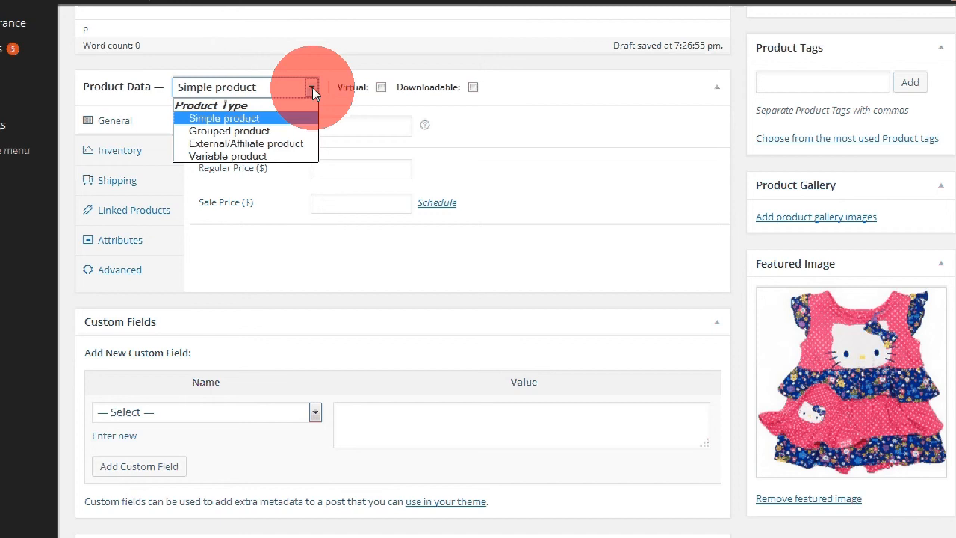
left_click(248, 155)
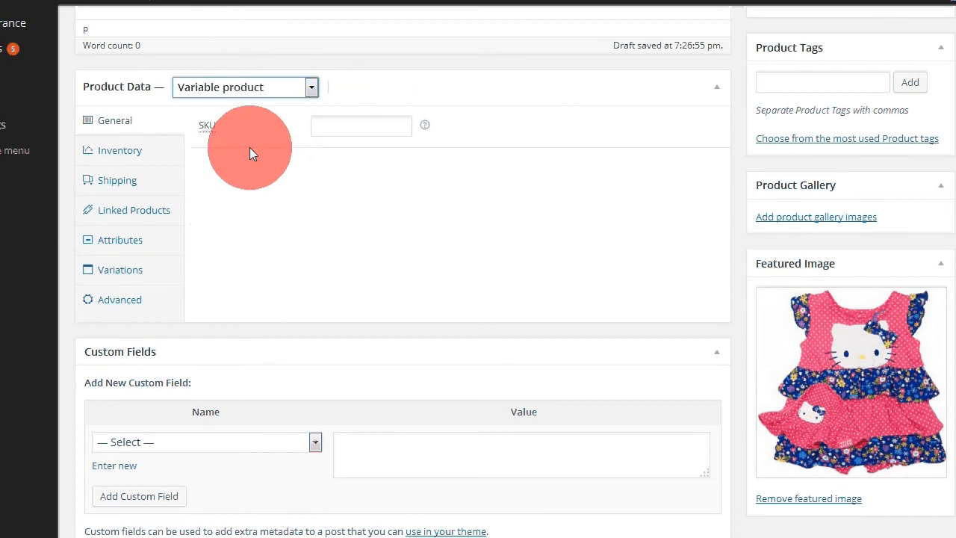
Step: Add a custom product attribute named Size
left_click(121, 240)
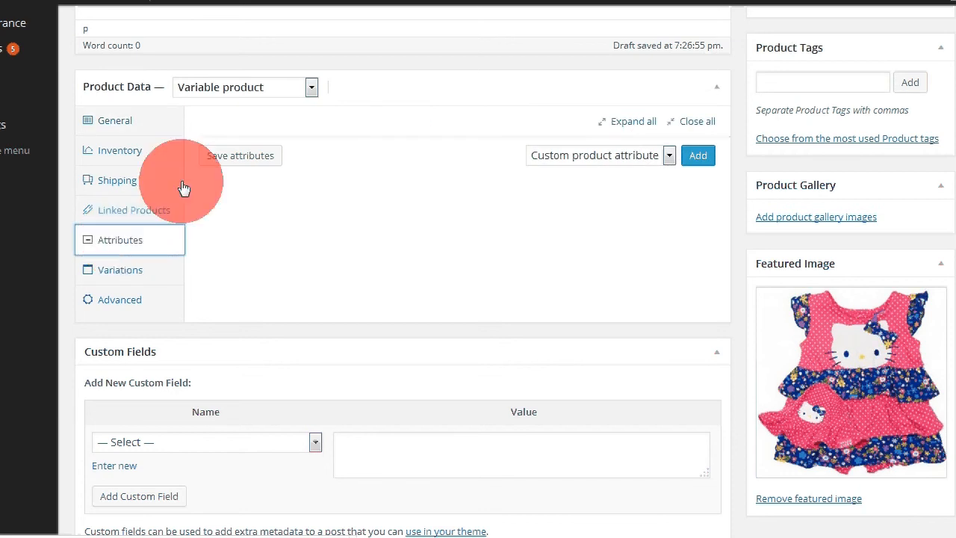
left_click(699, 157)
left_click(231, 208)
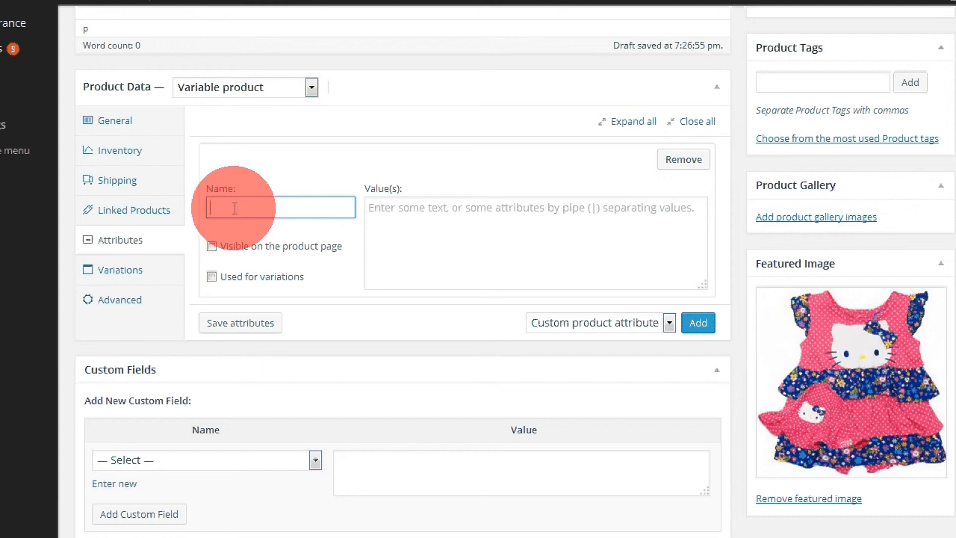
type("Size")
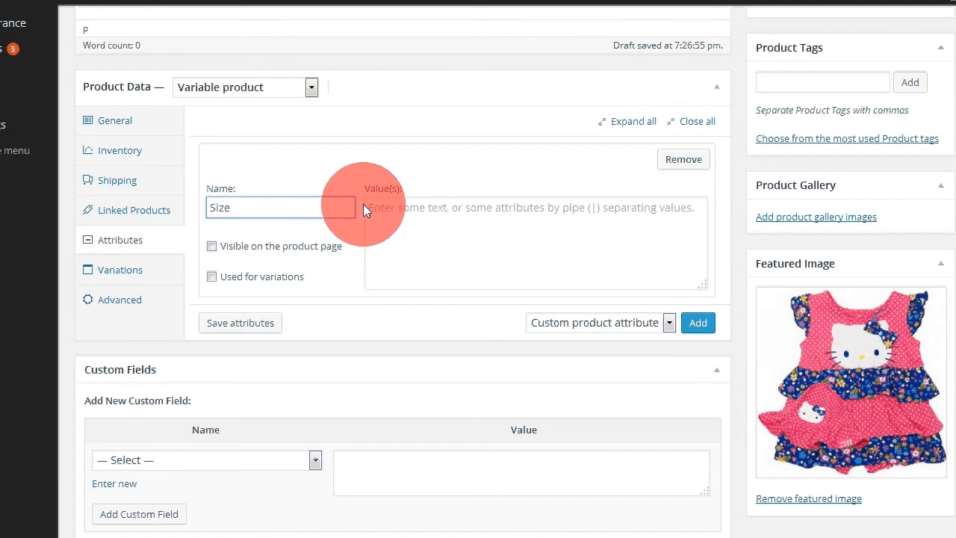
Step: Copy the size 0000 from the text file and paste it into the Size attribute's values
left_click(387, 208)
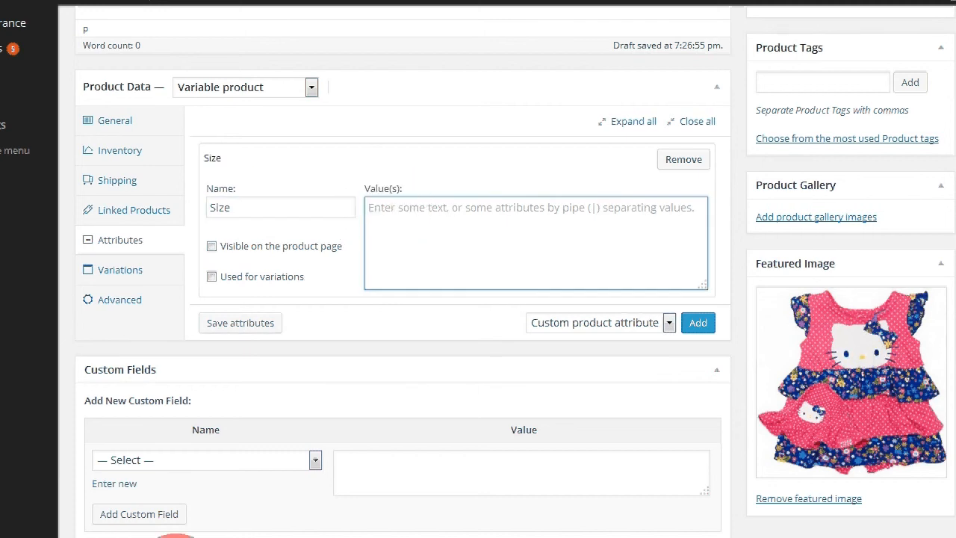
key("alt+Tab")
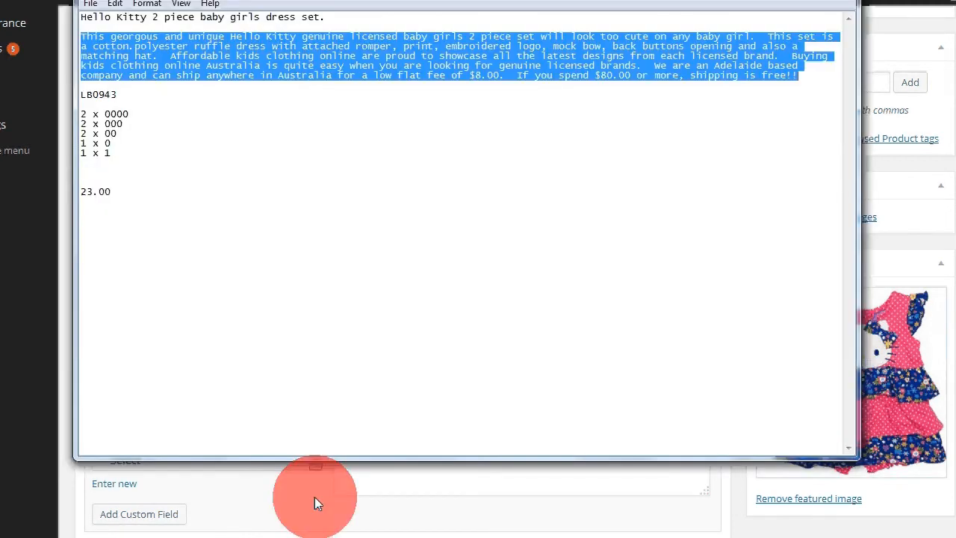
double_click(116, 113)
key("ctrl+c")
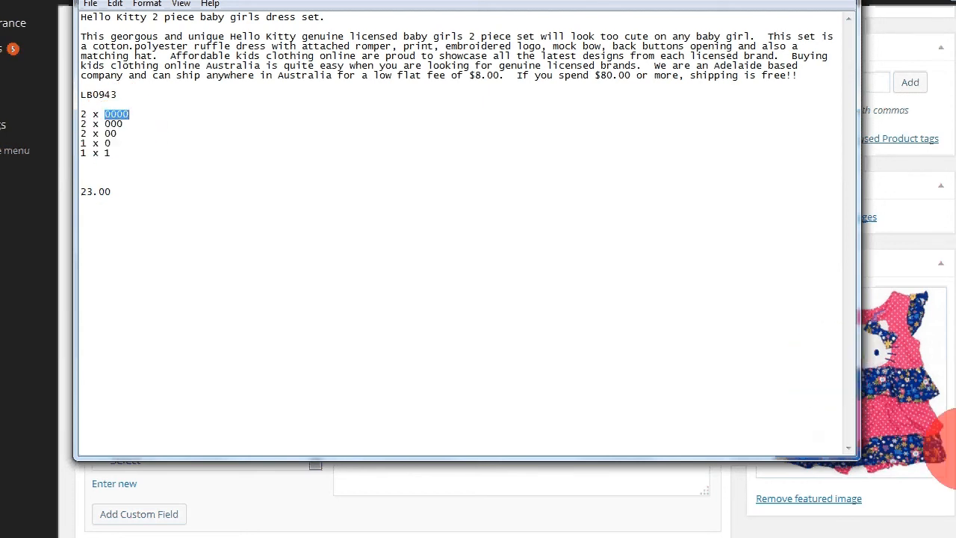
left_click(955, 448)
left_click(395, 211)
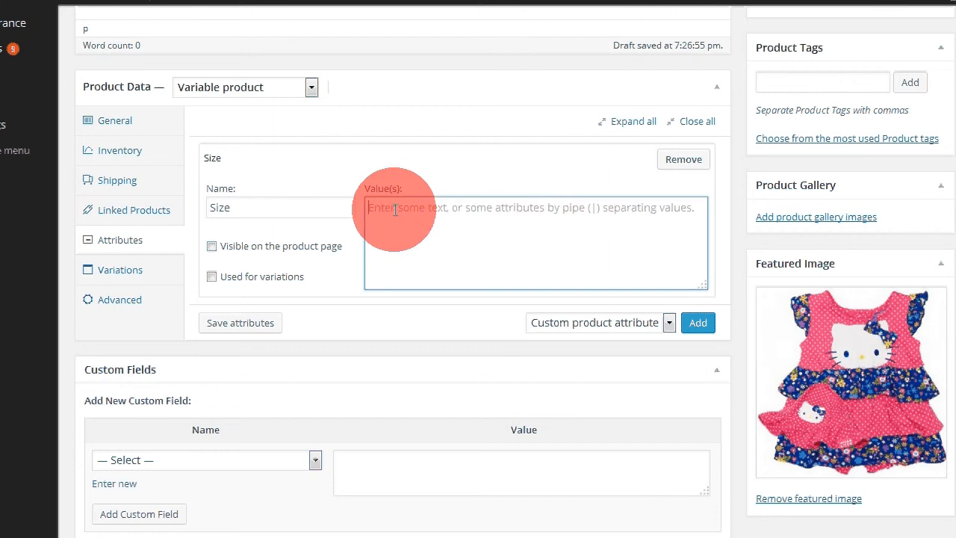
key("ctrl+v")
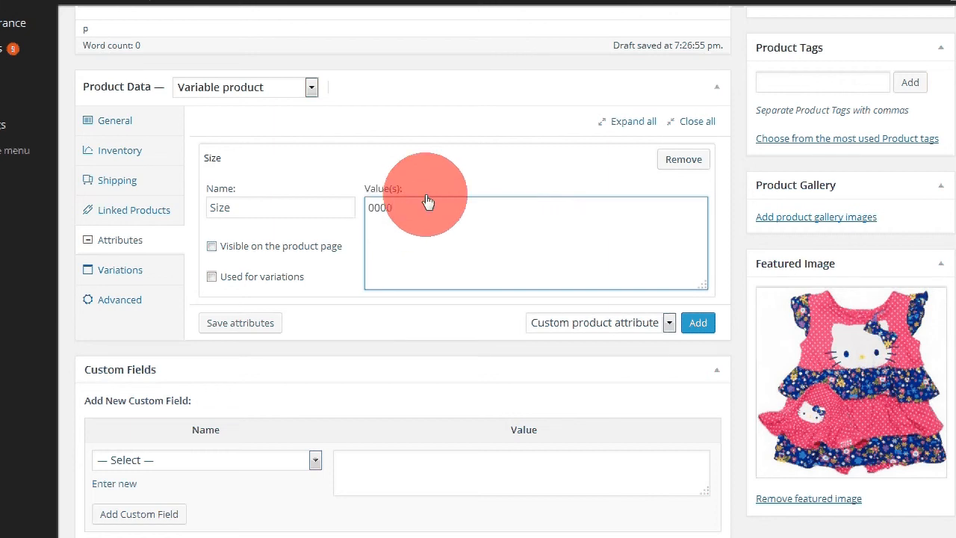
type(">")
key("BackSpace")
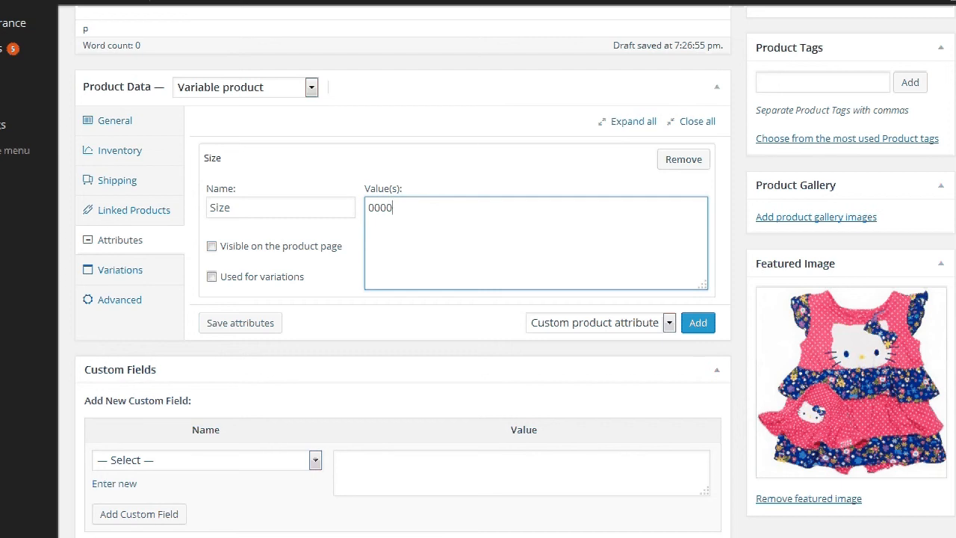
Step: Complete the Size values as 0000|000|00|0|1, separating each size with a pipe
left_click(937, 517)
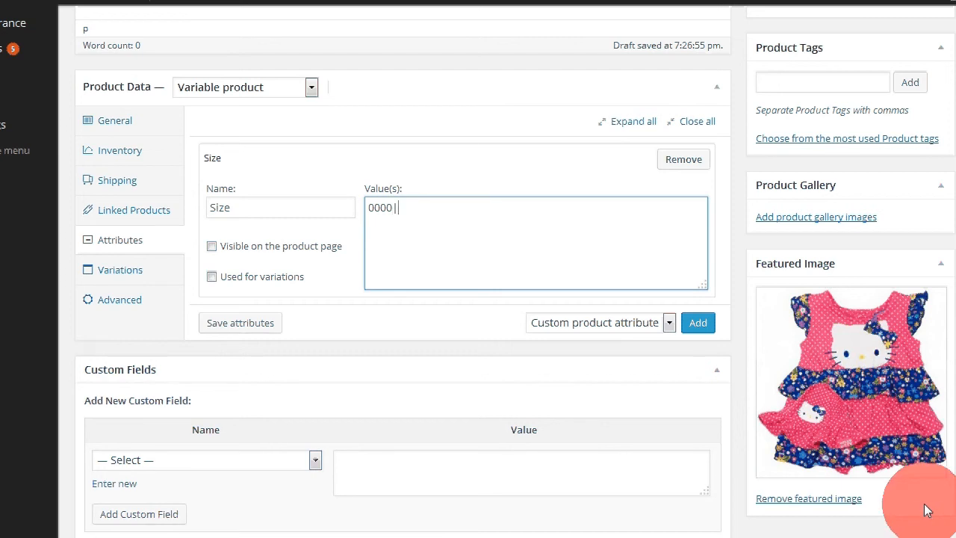
left_click(418, 214)
type("|")
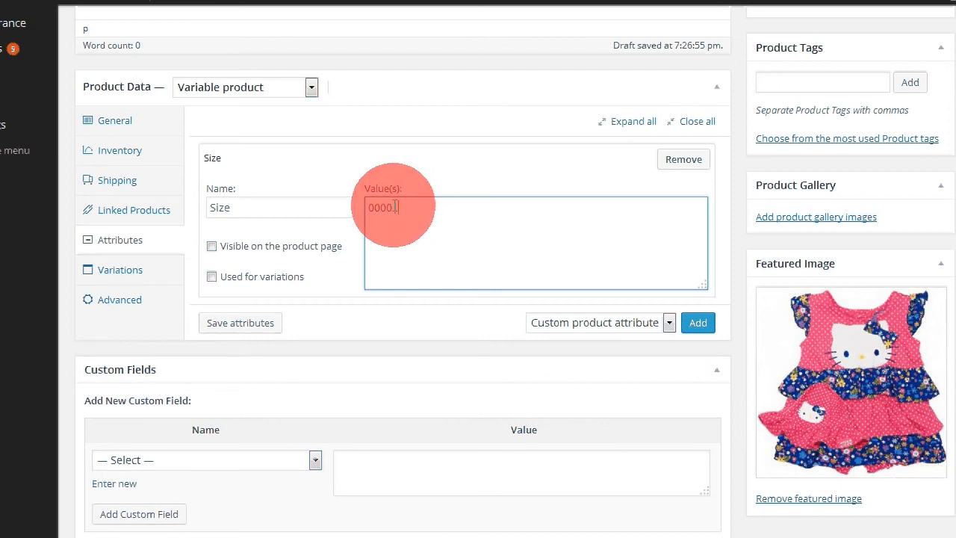
left_click_drag(393, 206, 414, 206)
left_click(404, 209)
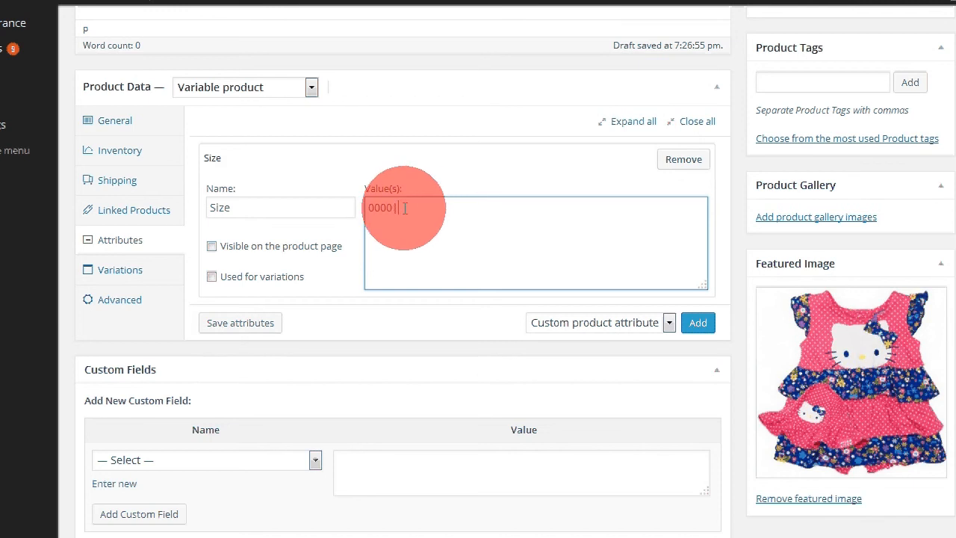
type("0")
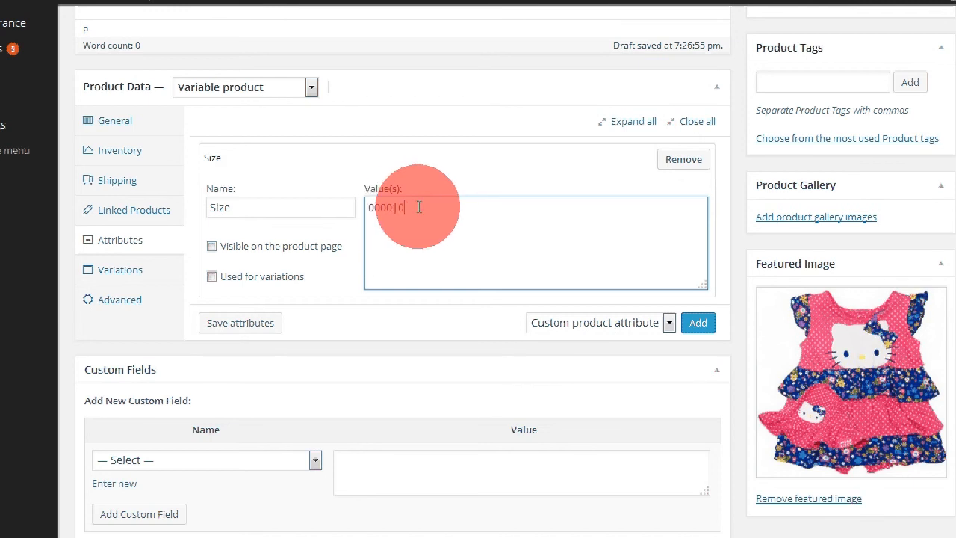
type("00 | 00 | 0 | 1")
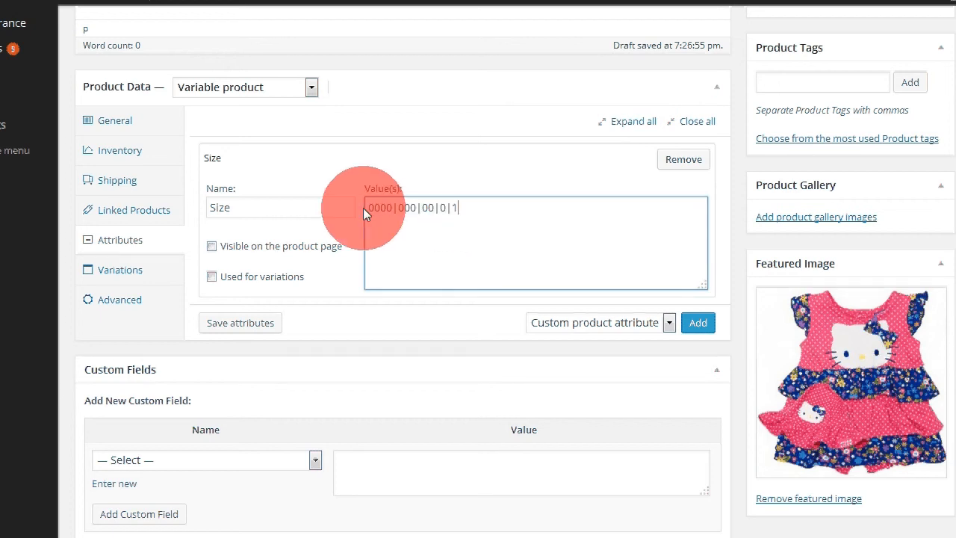
Step: Make the Size attribute visible on the product page and used for variations, and save the attributes
left_click(212, 247)
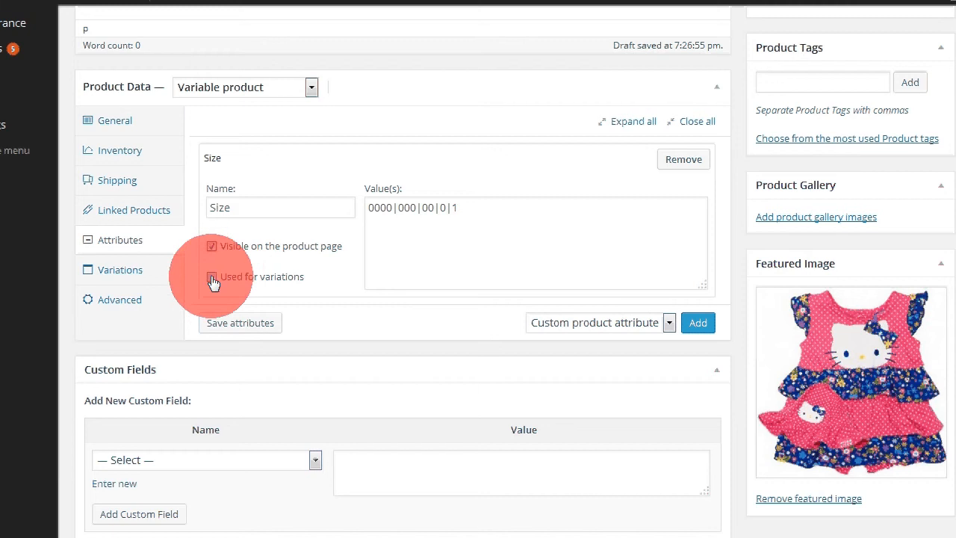
left_click(212, 278)
left_click(257, 328)
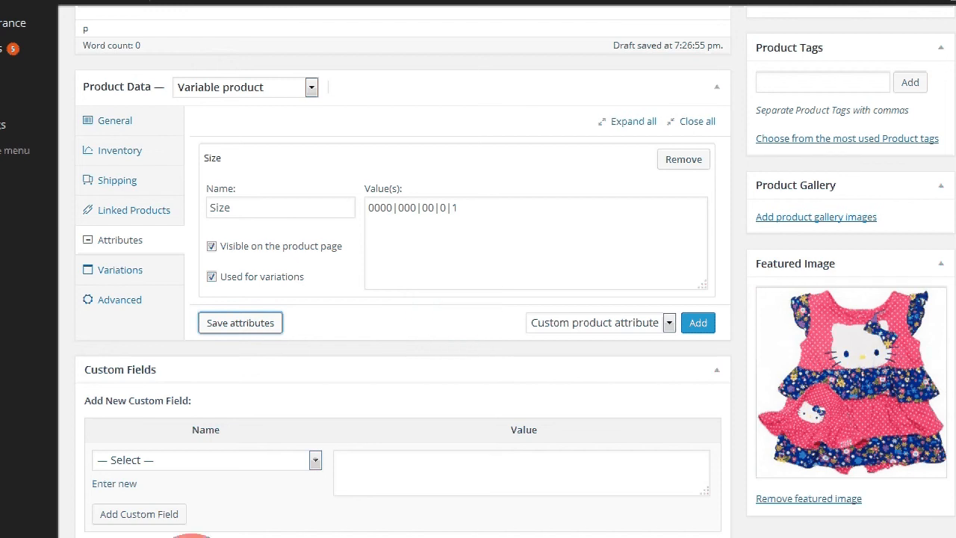
left_click(165, 537)
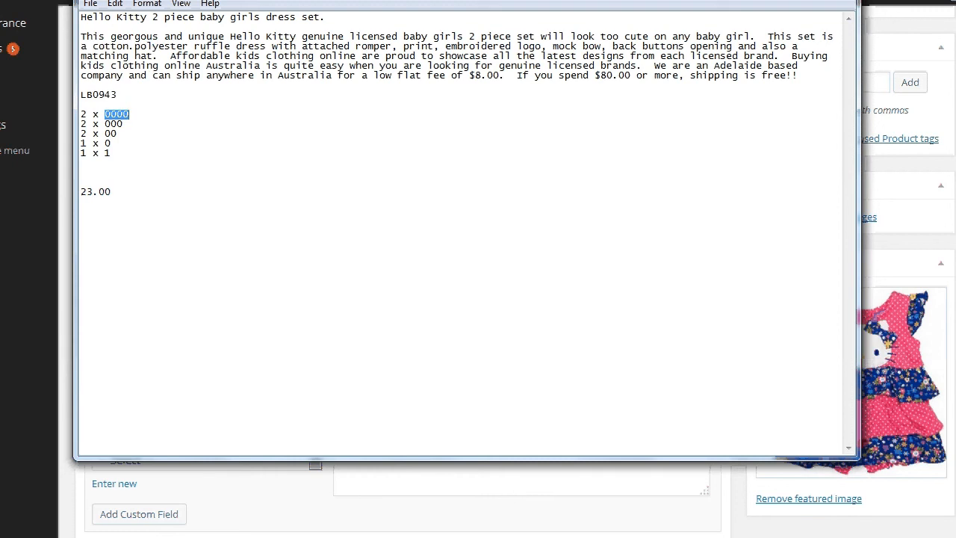
key("alt+Tab")
left_click(378, 233)
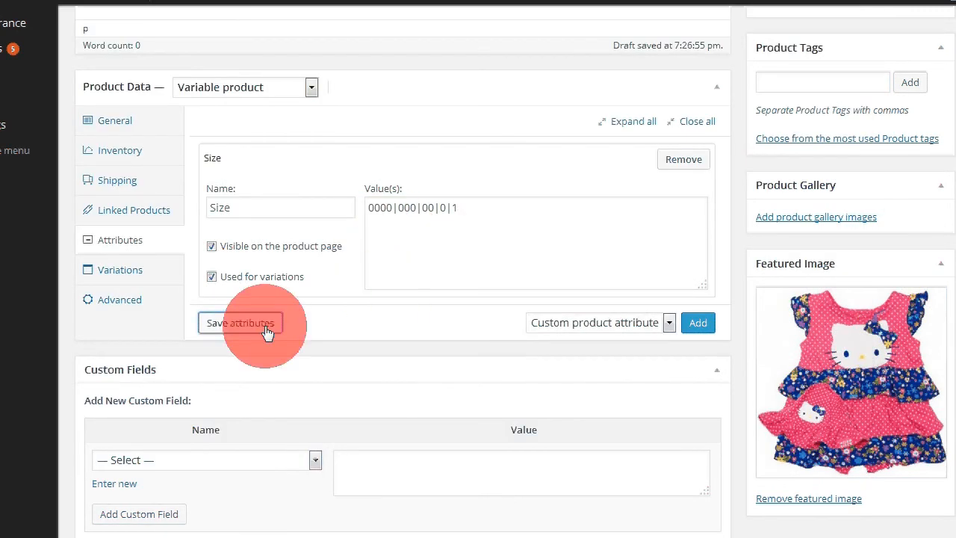
Step: Add a Colour attribute with values red|green|blue|yellow, visible and used for variations, and save the attributes
left_click(698, 323)
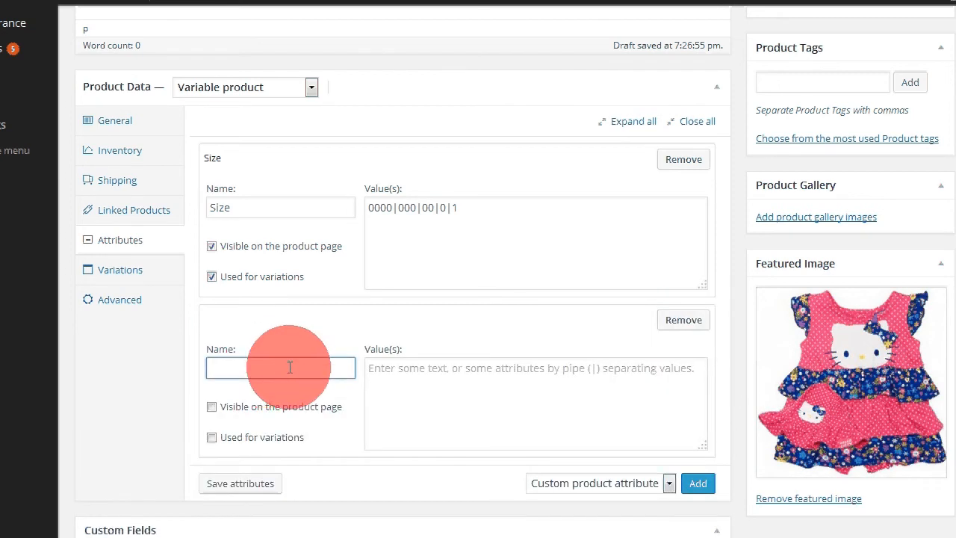
type("Colour")
left_click(399, 374)
type("red |")
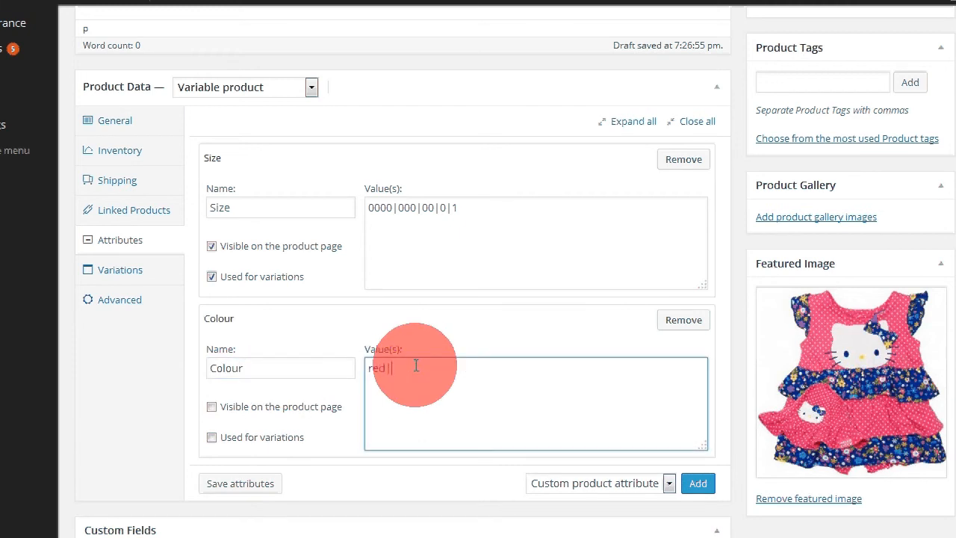
type(" green | blue | yellow")
left_click(212, 409)
left_click(213, 438)
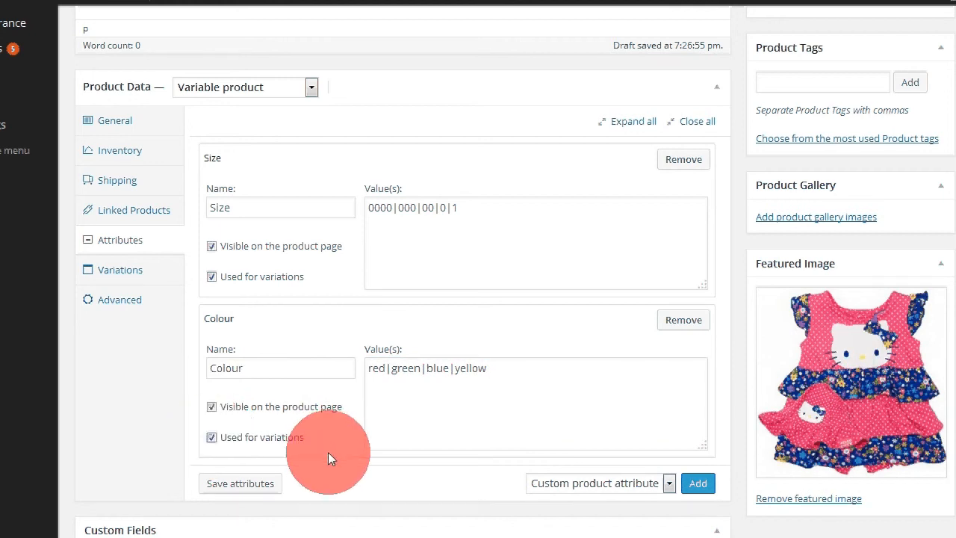
left_click(249, 484)
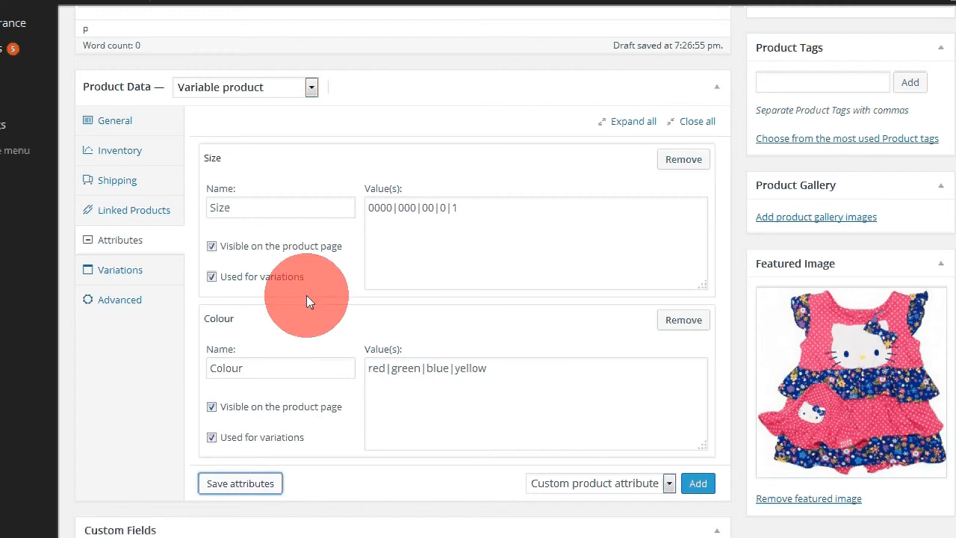
Step: Remove the Colour attribute and save the remaining attributes
left_click(684, 317)
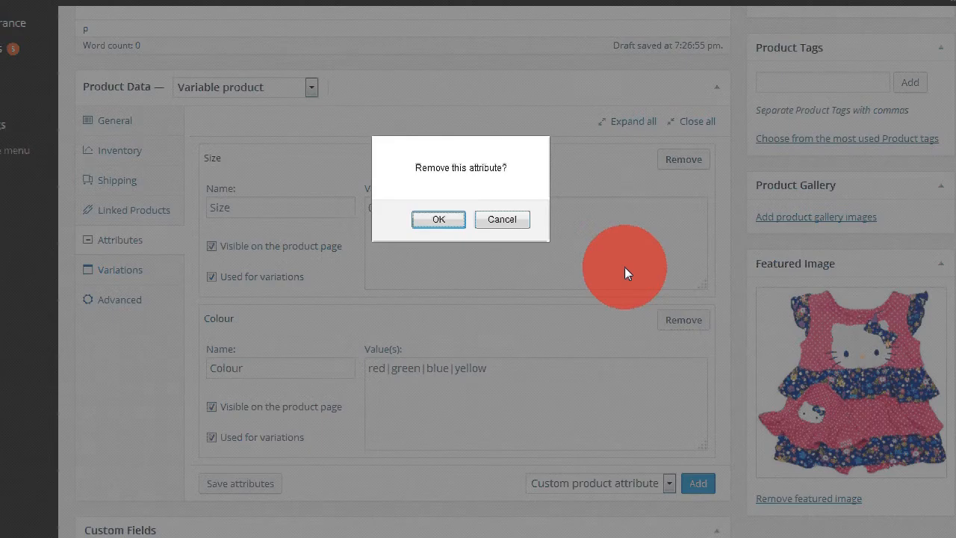
key("Return")
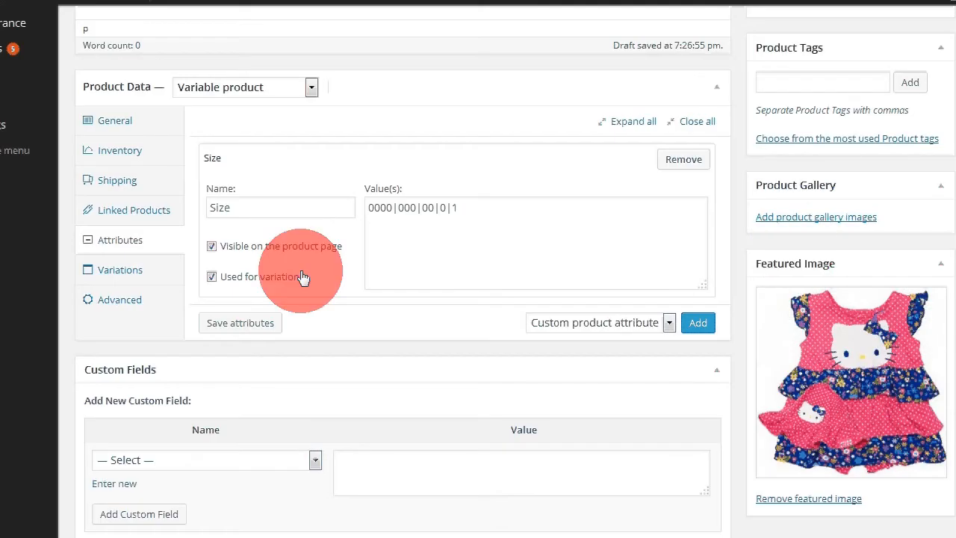
left_click(107, 277)
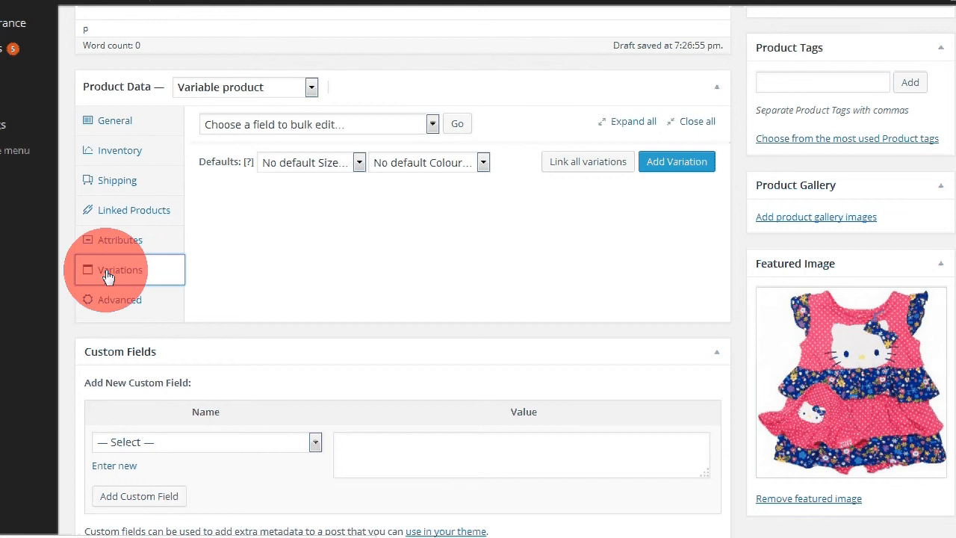
left_click(401, 161)
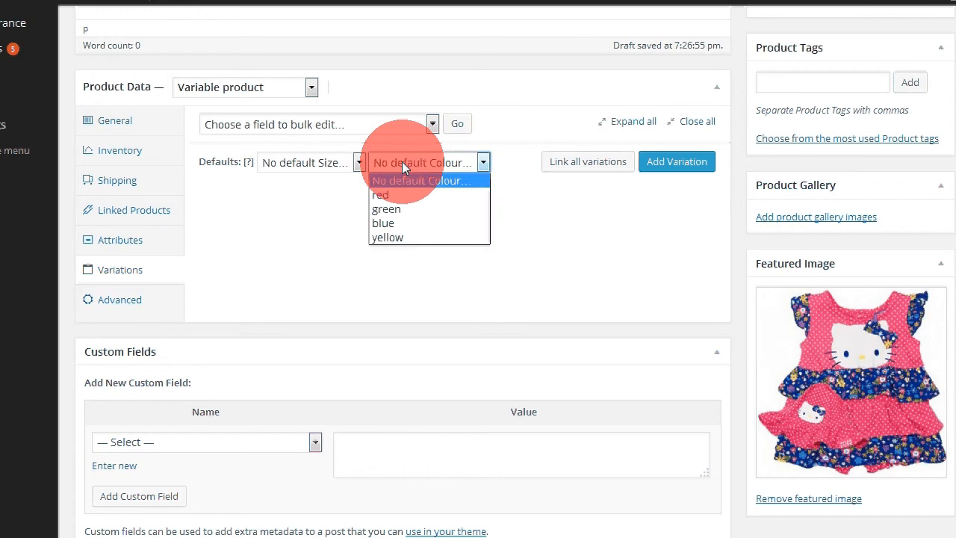
left_click(136, 272)
left_click(114, 242)
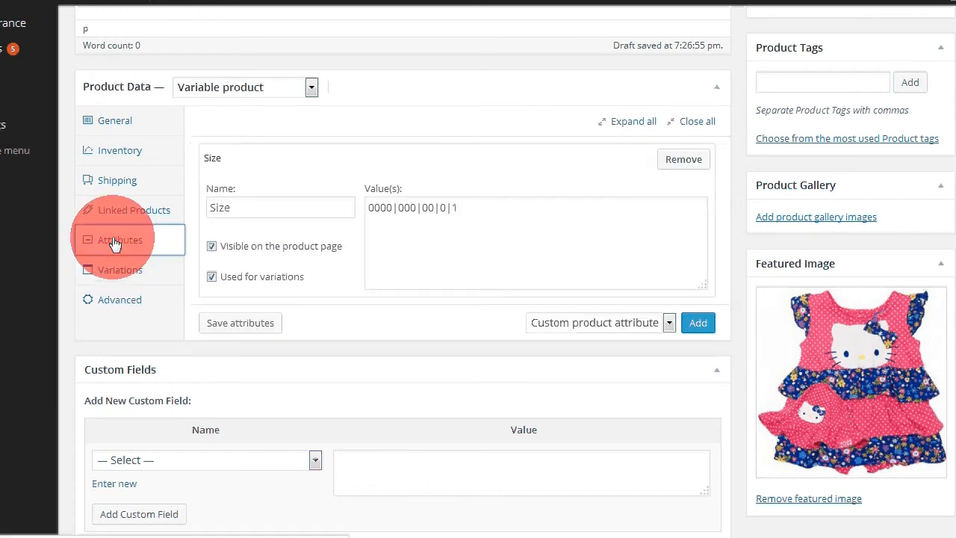
left_click(241, 324)
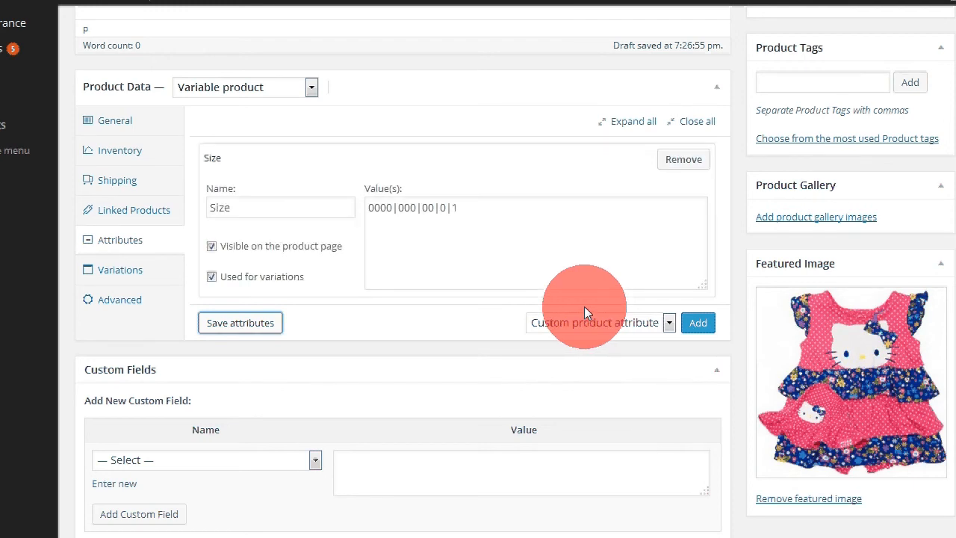
Step: Link all variations to create one variation for each Size value
left_click(124, 274)
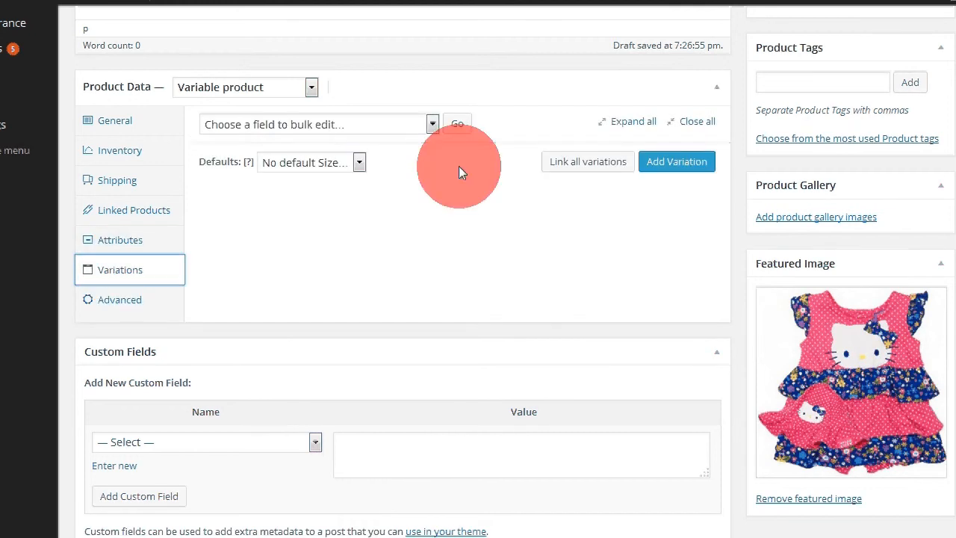
left_click(360, 162)
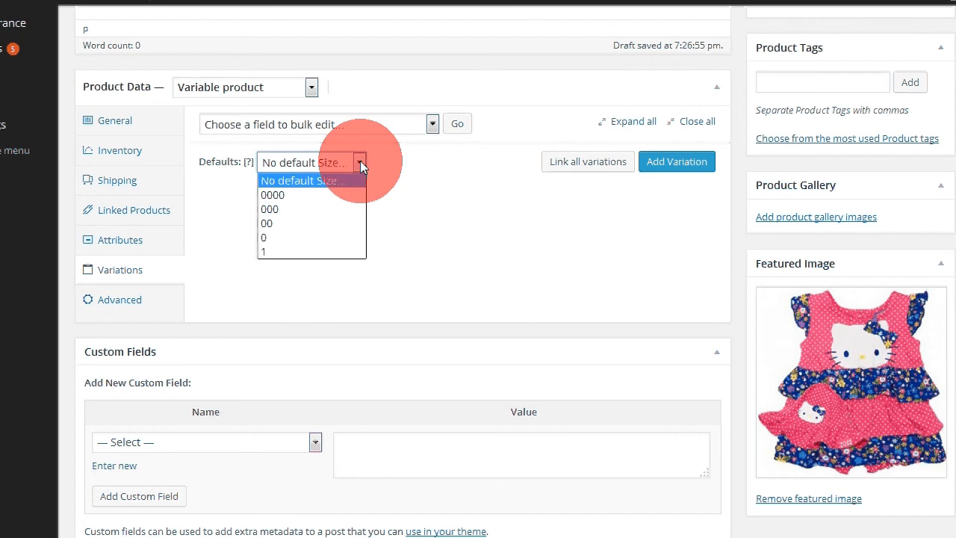
left_click(360, 163)
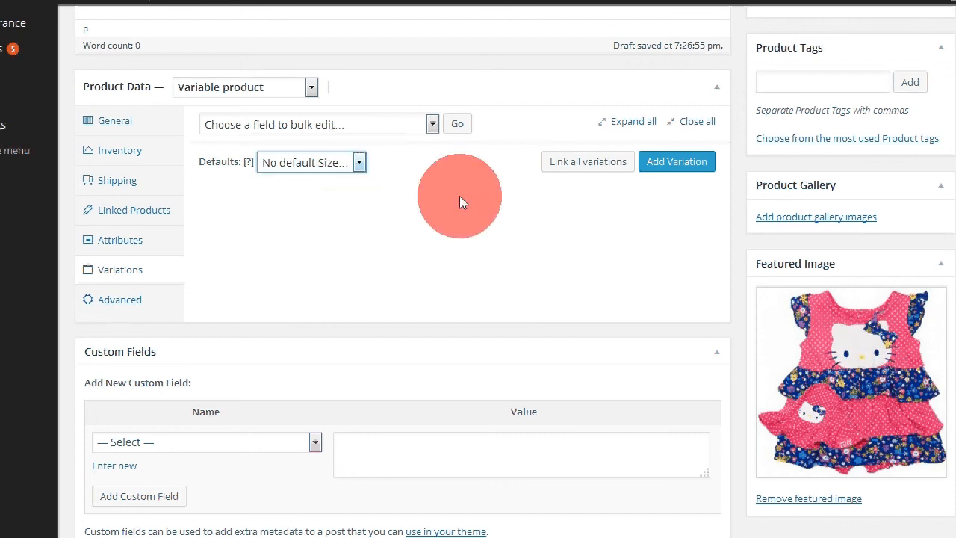
left_click(565, 166)
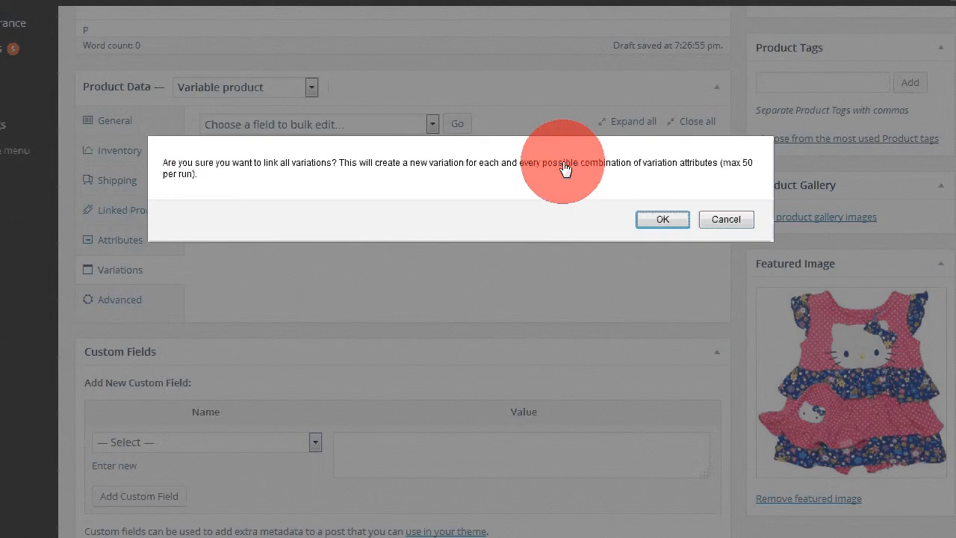
key("Return")
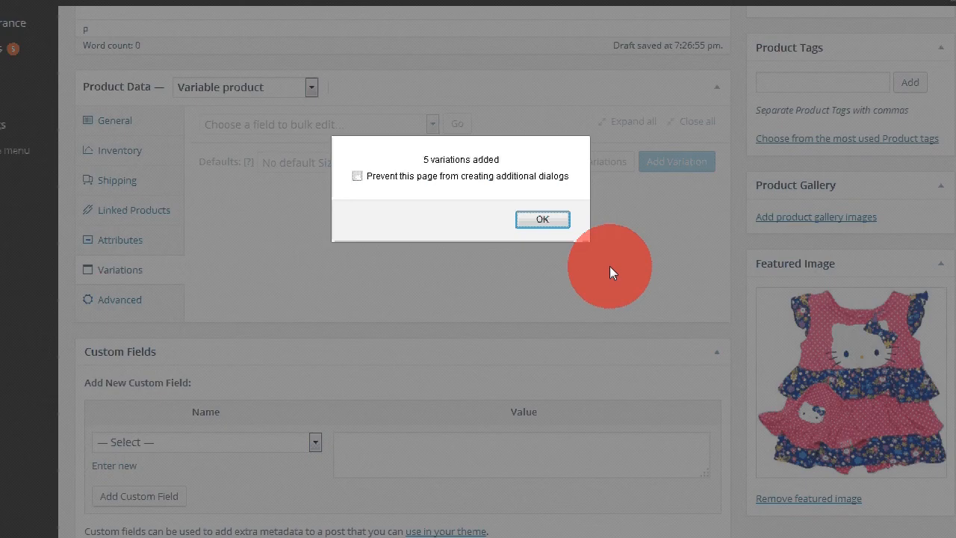
left_click(541, 220)
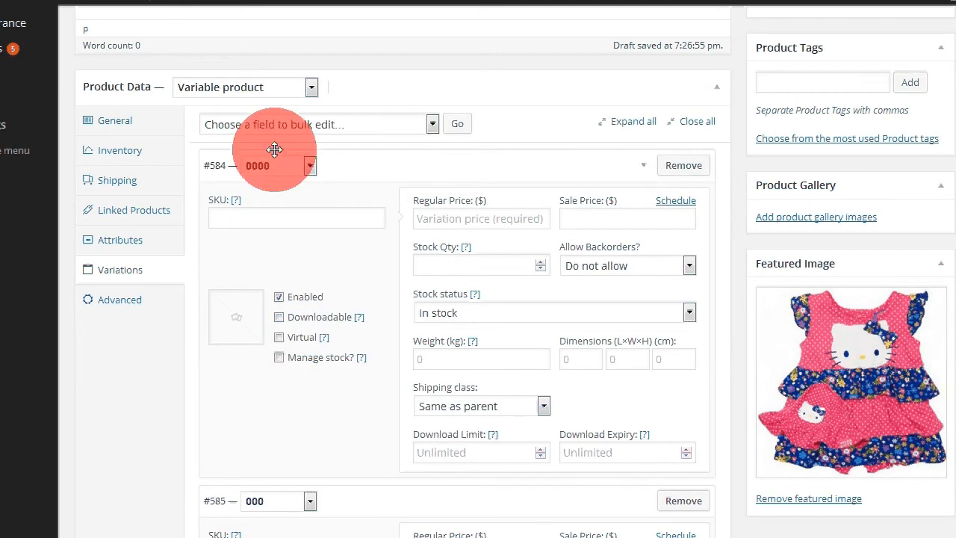
Step: Review the generated size variations and their fields
scroll(539, 452, "down", 3)
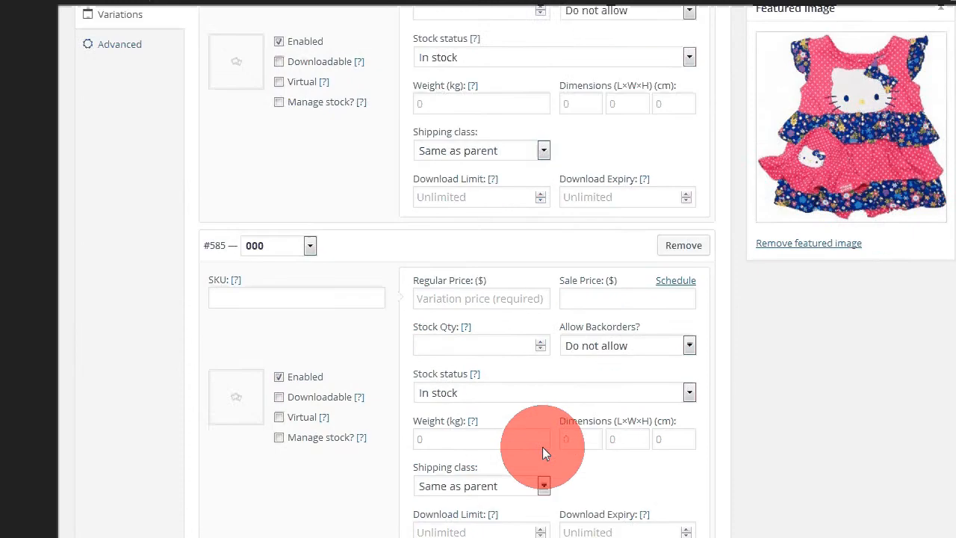
scroll(542, 446, "down", 1)
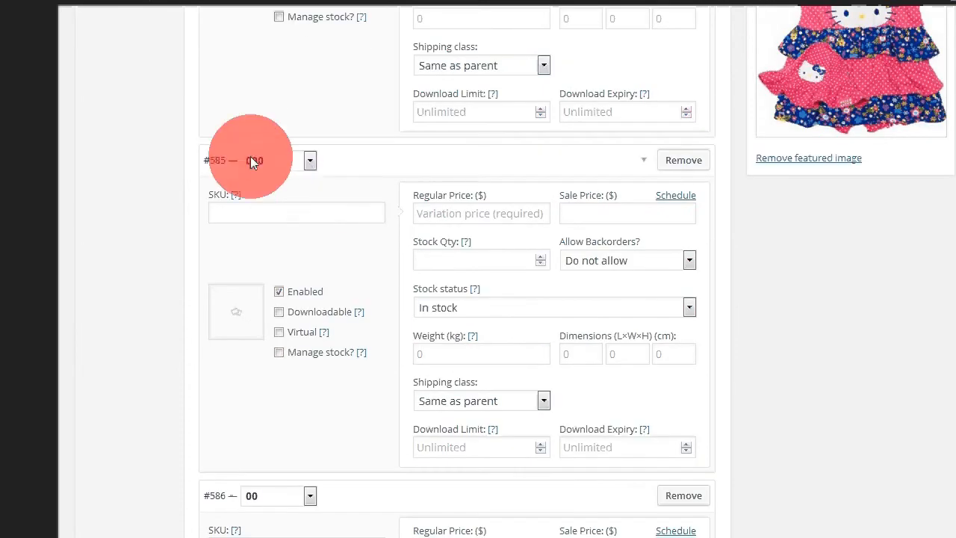
scroll(283, 477, "down", 3)
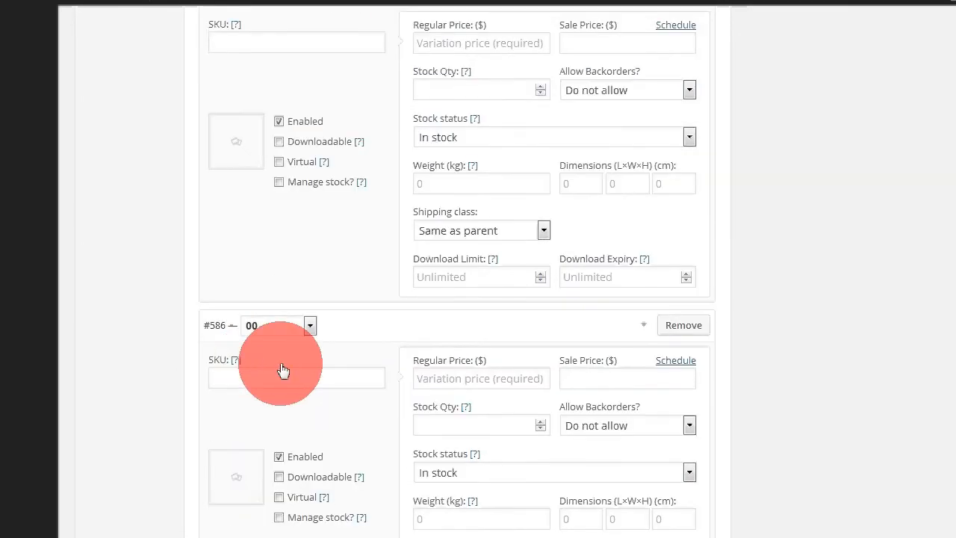
scroll(277, 344, "up", 9)
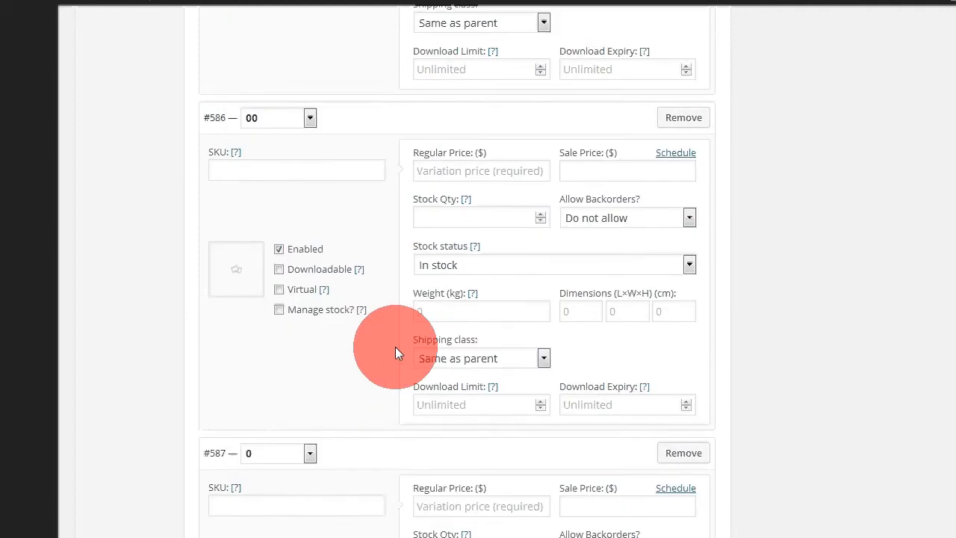
Step: Set the 0000 variation's SKU to LB09430000, copying the product code from the notes text file
scroll(387, 317, "up", 3)
scroll(387, 325, "down", 4)
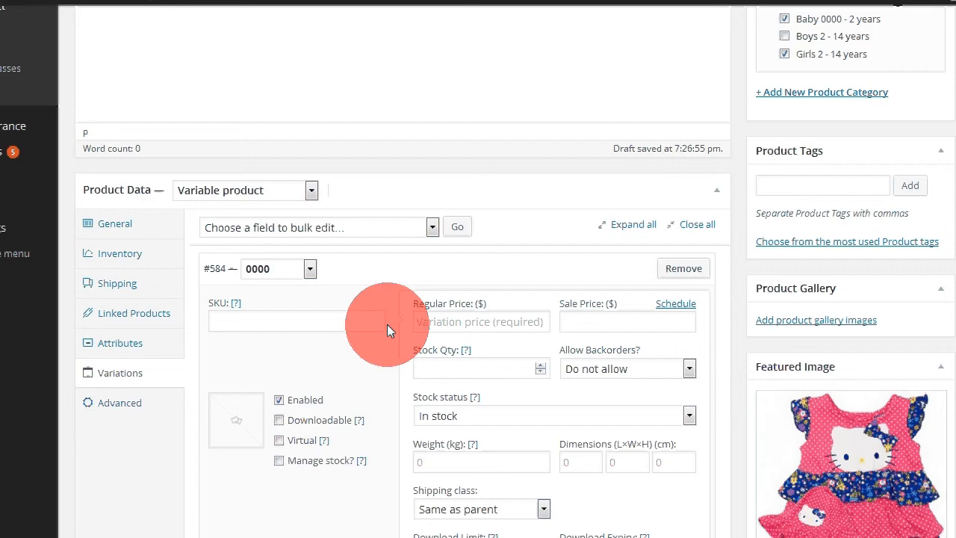
scroll(387, 324, "down", 2)
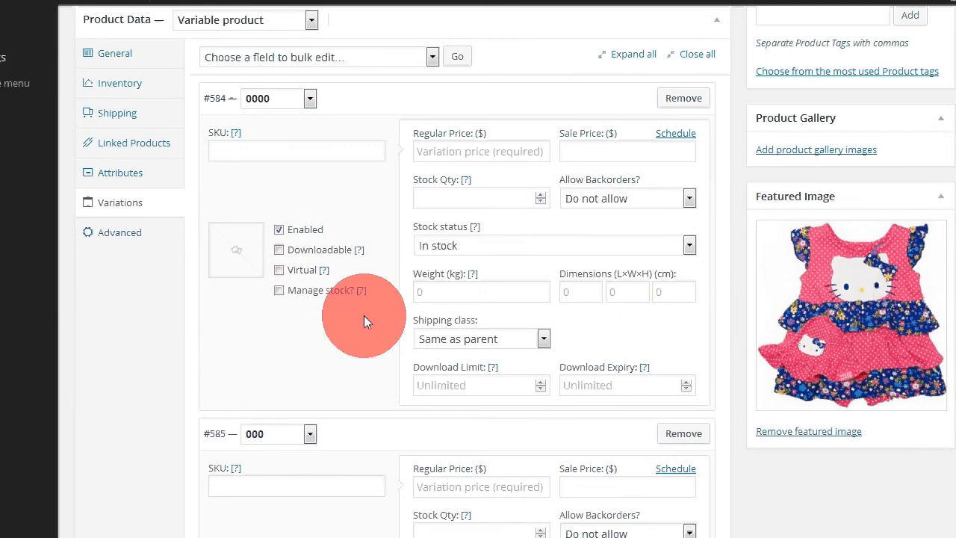
left_click(229, 151)
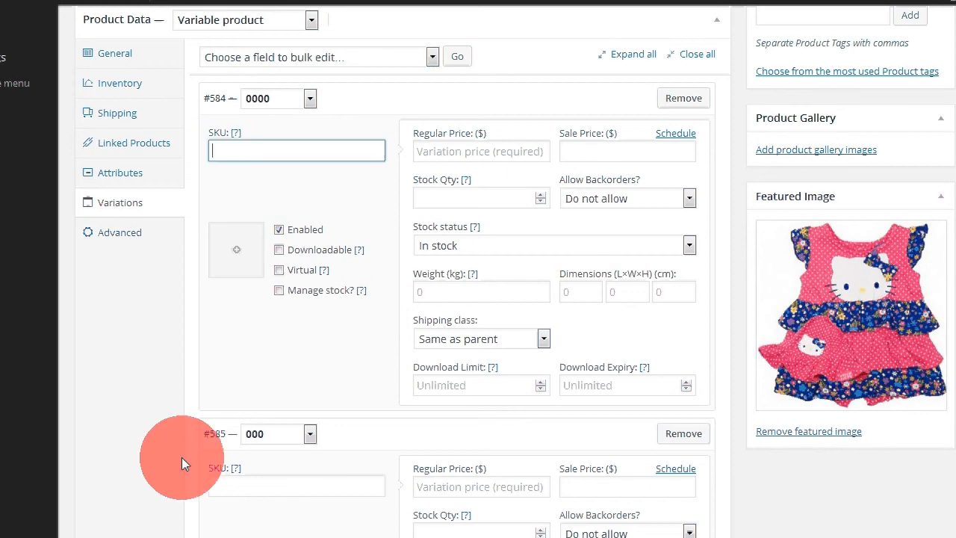
left_click(181, 535)
double_click(117, 113)
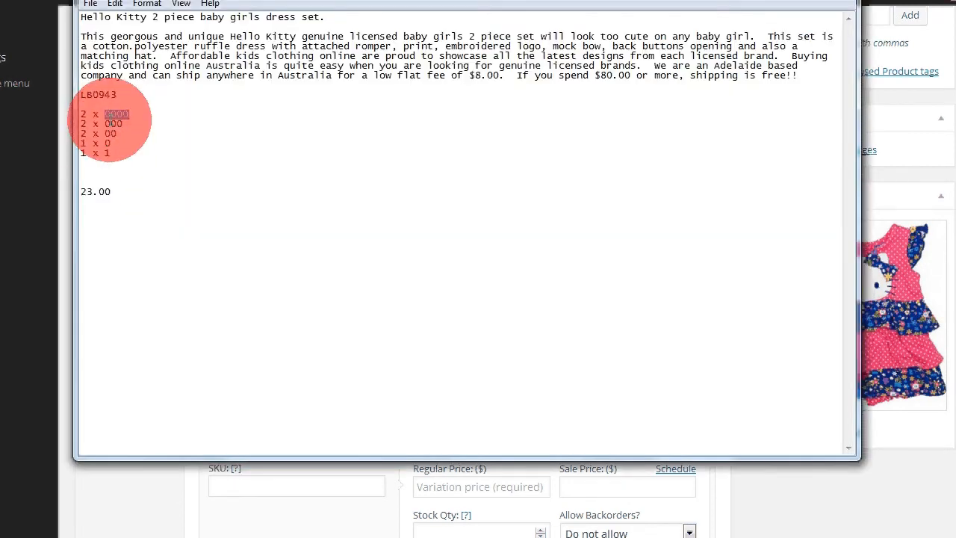
double_click(83, 94)
key("ctrl+c")
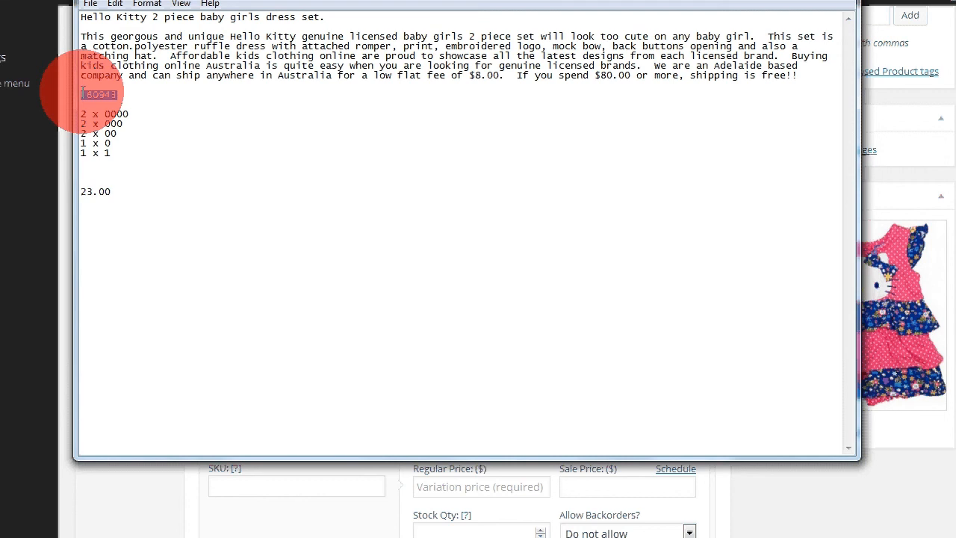
left_click(276, 311)
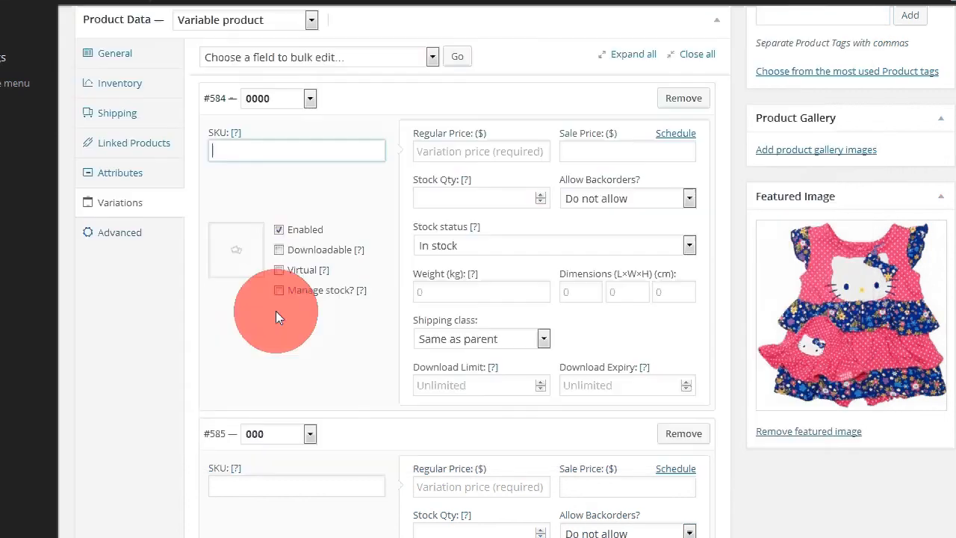
left_click(268, 148)
key("ctrl+v")
left_click(263, 104)
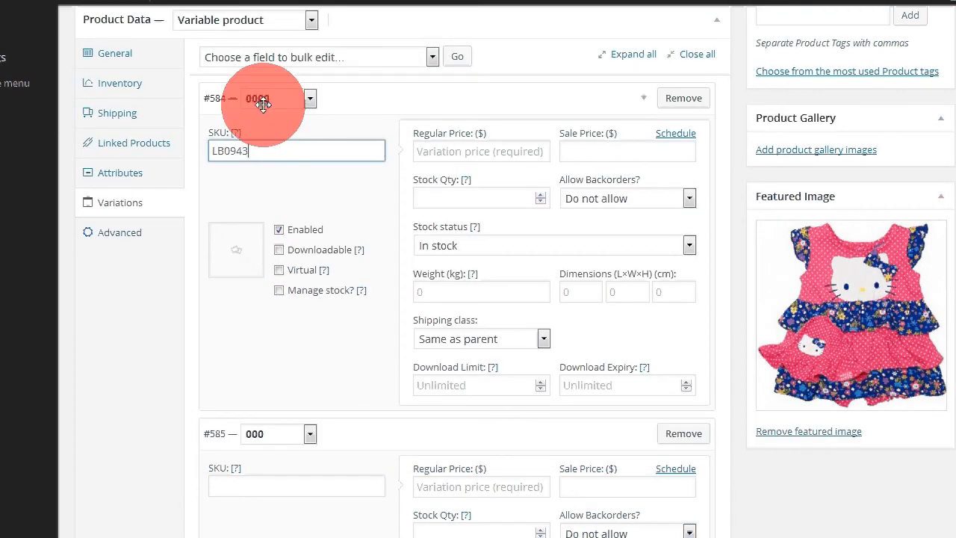
left_click(249, 154)
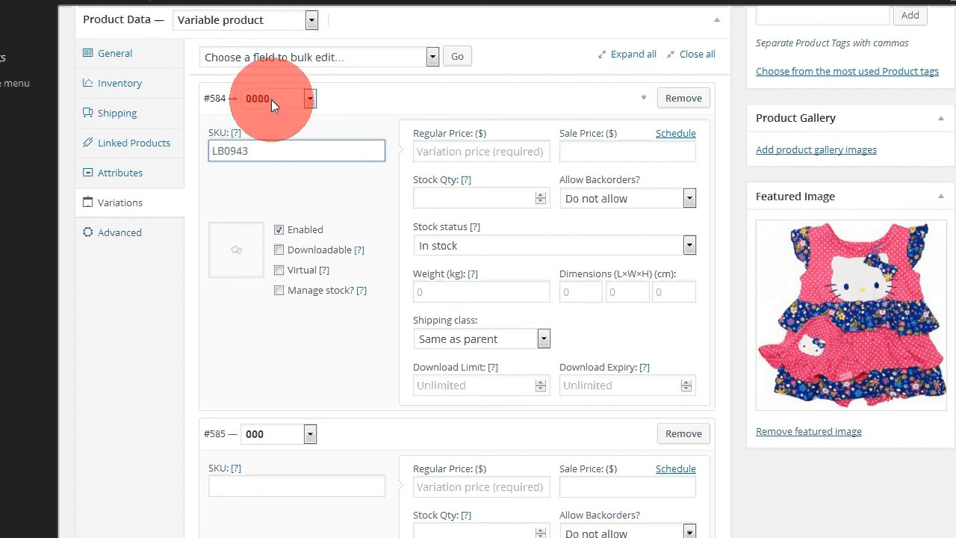
left_click(255, 153)
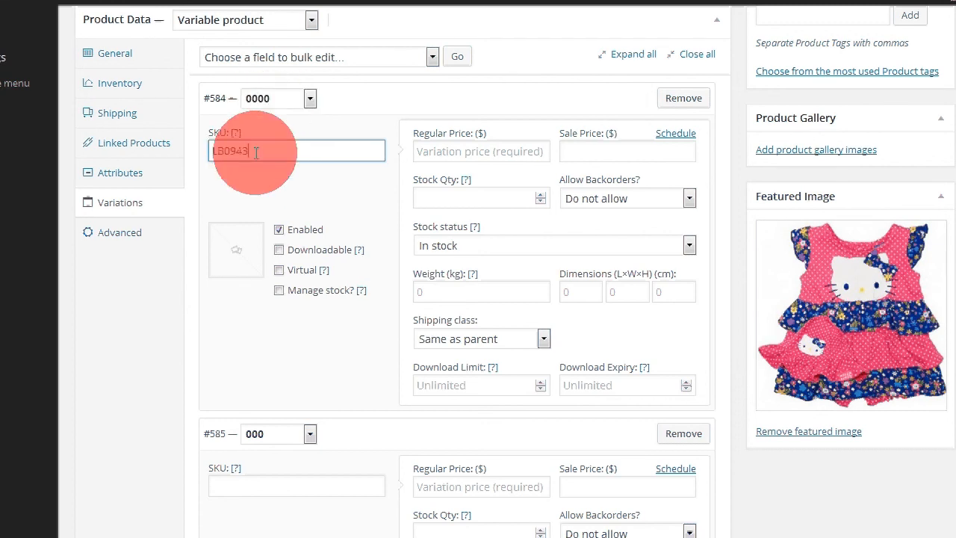
type("0000")
Step: Set the 000 variation's SKU to LB0943000
left_click(239, 487)
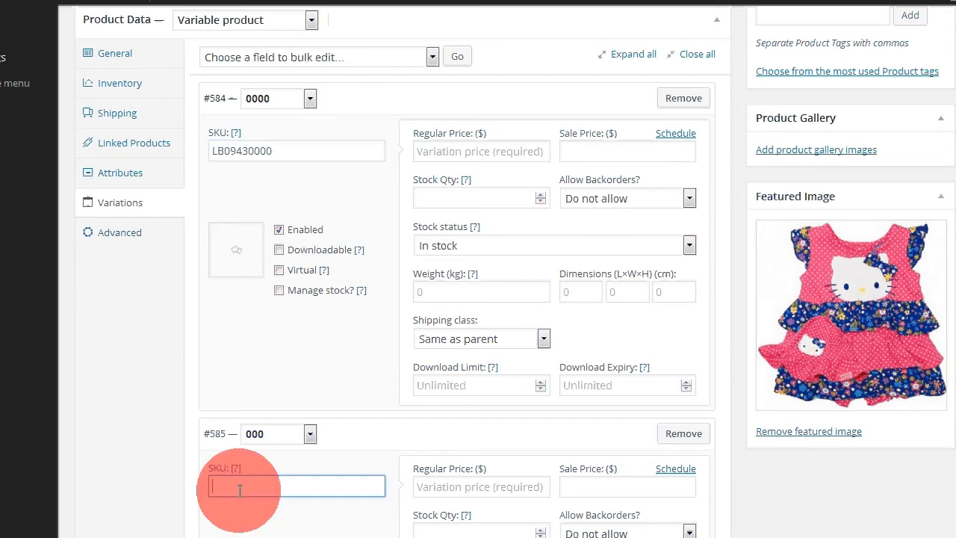
type("LB0943")
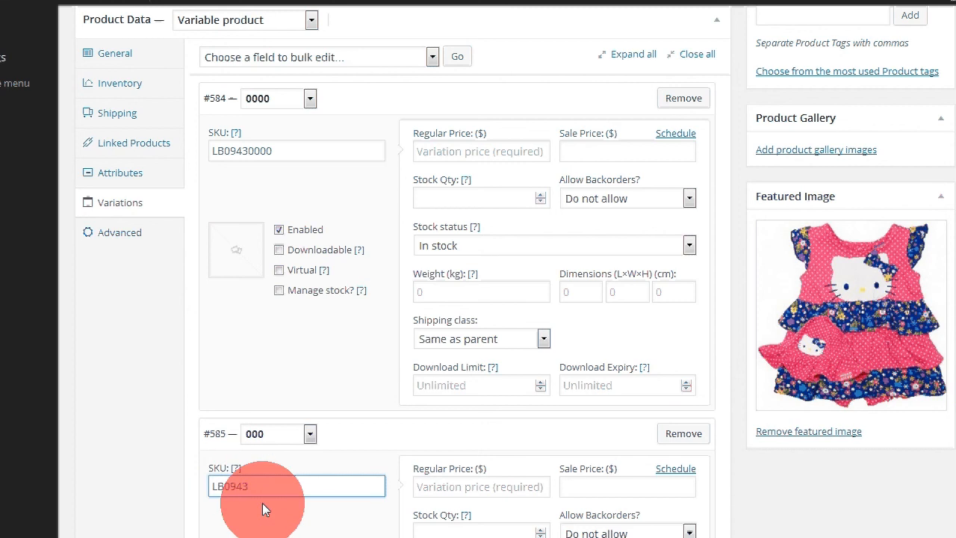
type("000")
Step: Set the 00 variation's SKU to LB094300
scroll(316, 324, "down", 6)
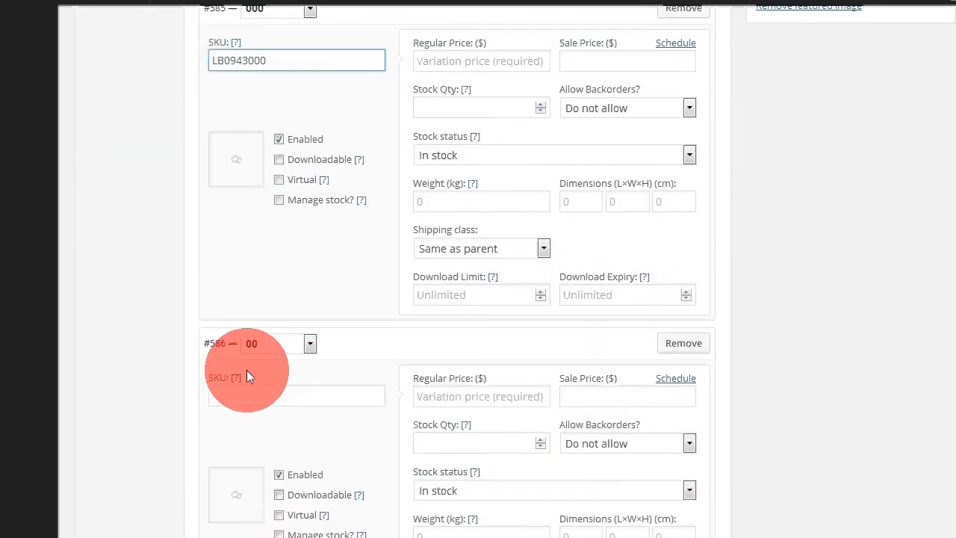
left_click(247, 396)
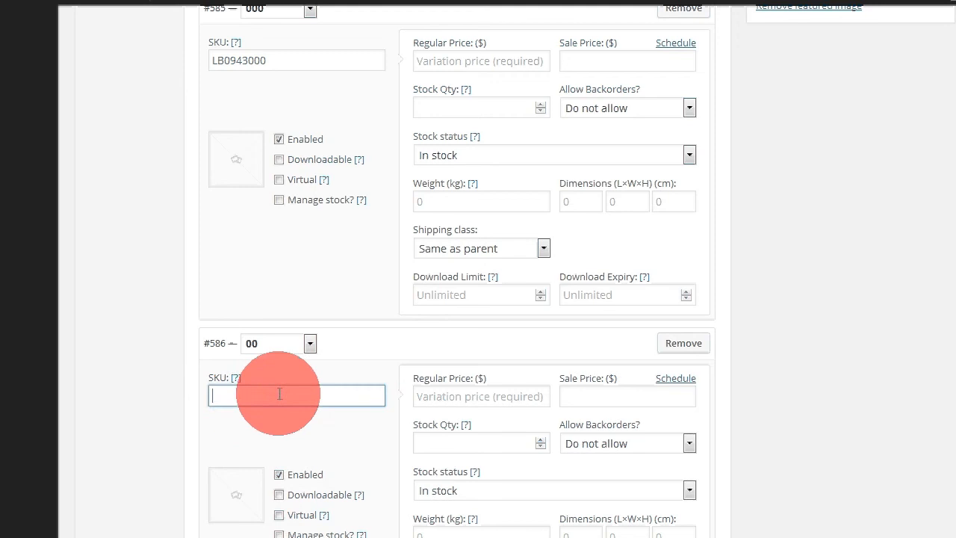
key("ctrl+b")
scroll(230, 395, "up", 10)
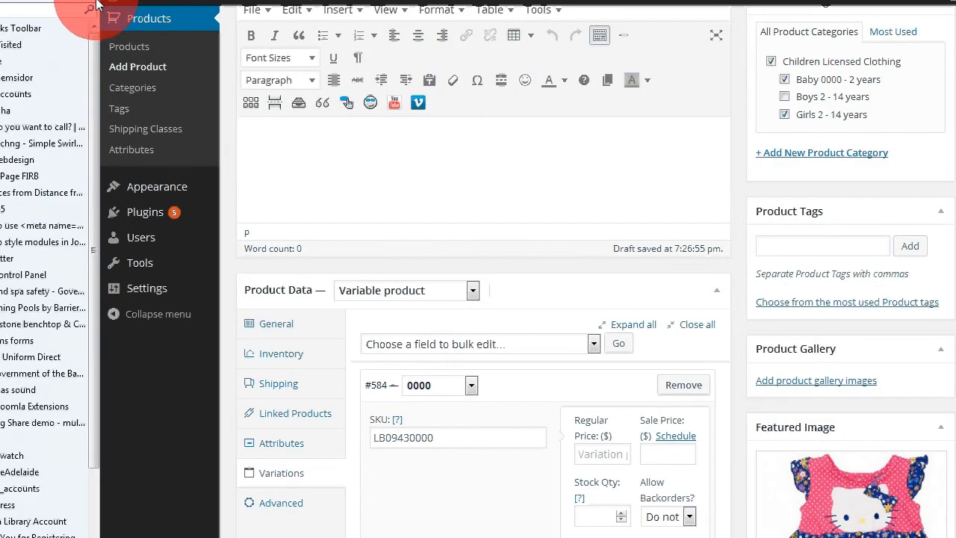
left_click(95, 2)
scroll(160, 458, "down", 8)
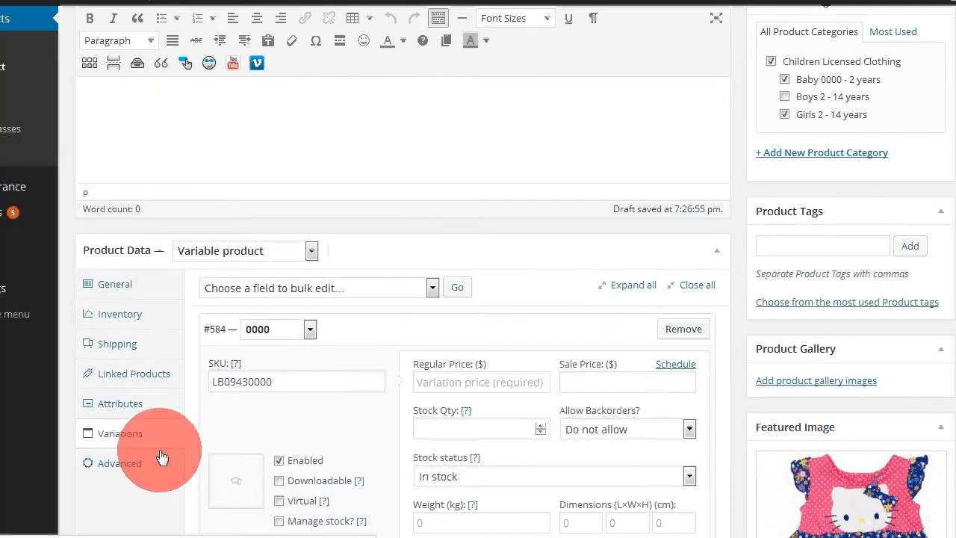
scroll(285, 394, "down", 5)
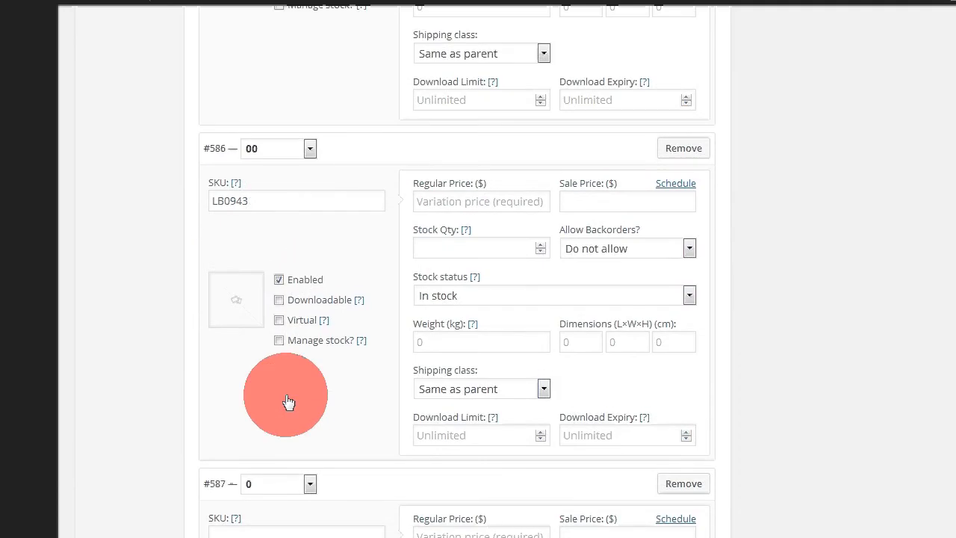
left_click(261, 201)
type("00")
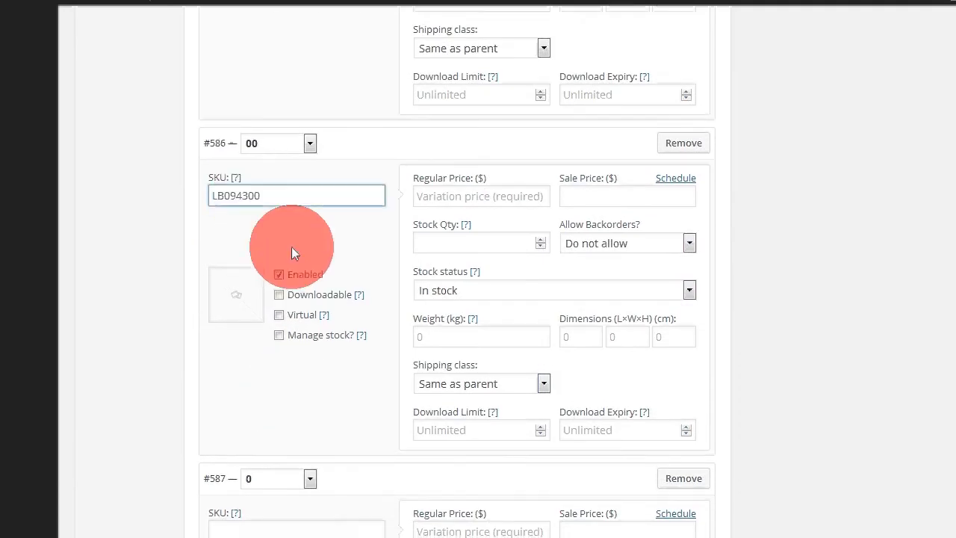
Step: Set the 0 variation's SKU to LB09430
scroll(299, 298, "down", 4)
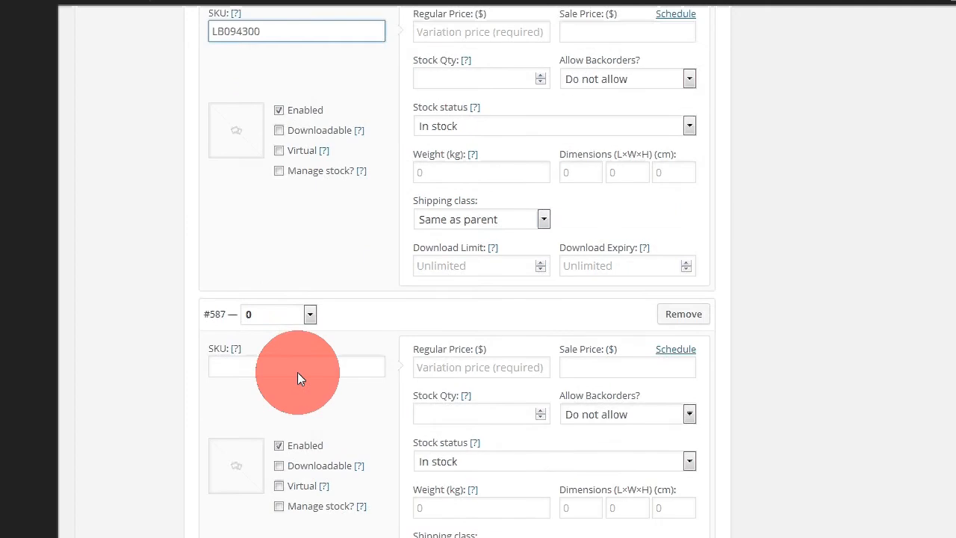
left_click(234, 282)
key("ctrl+v")
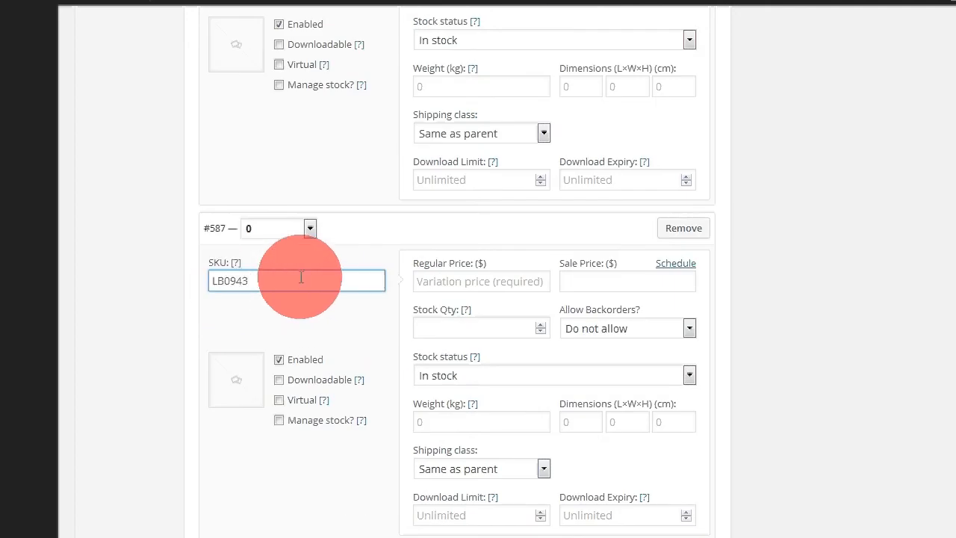
type("0")
Step: Set the 1 variation's SKU to LB09431
scroll(299, 274, "down", 5)
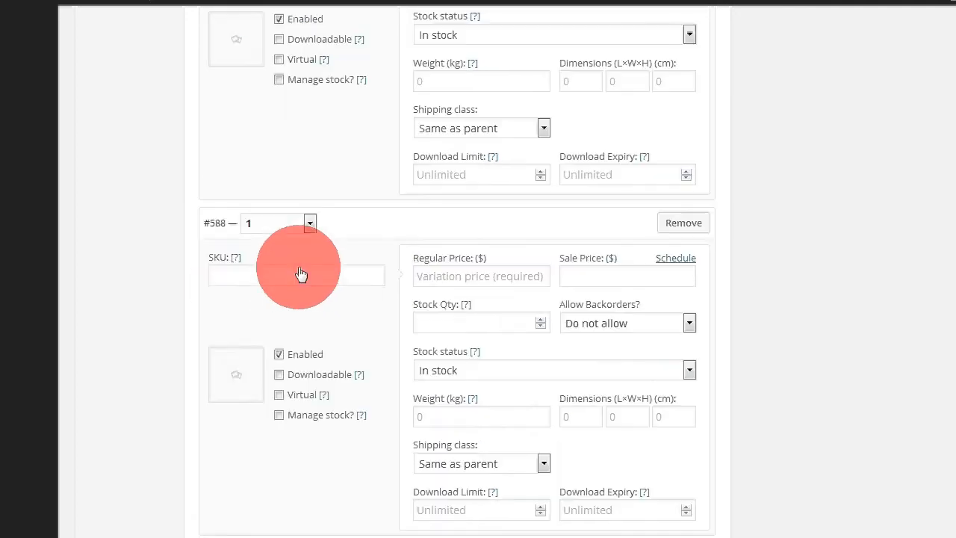
left_click(268, 275)
key("ctrl+v")
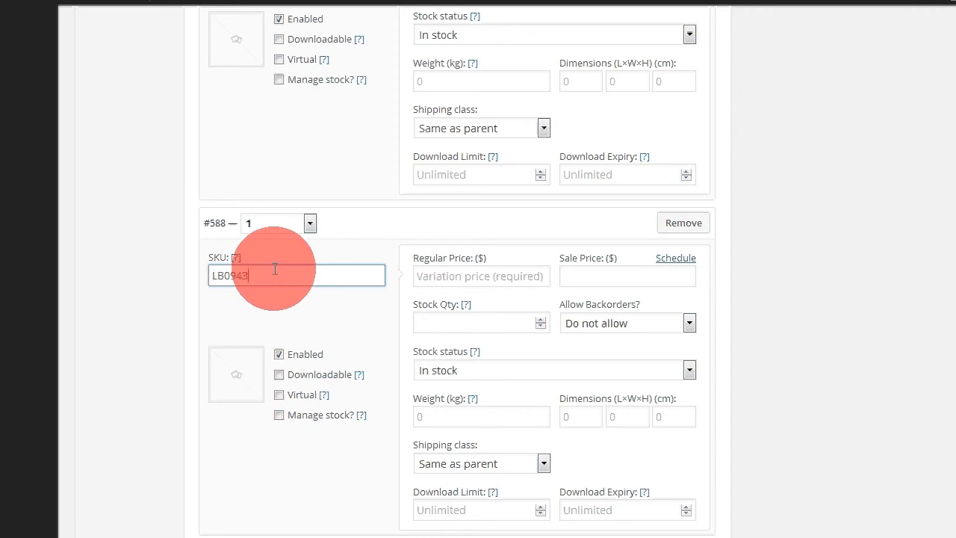
type("1")
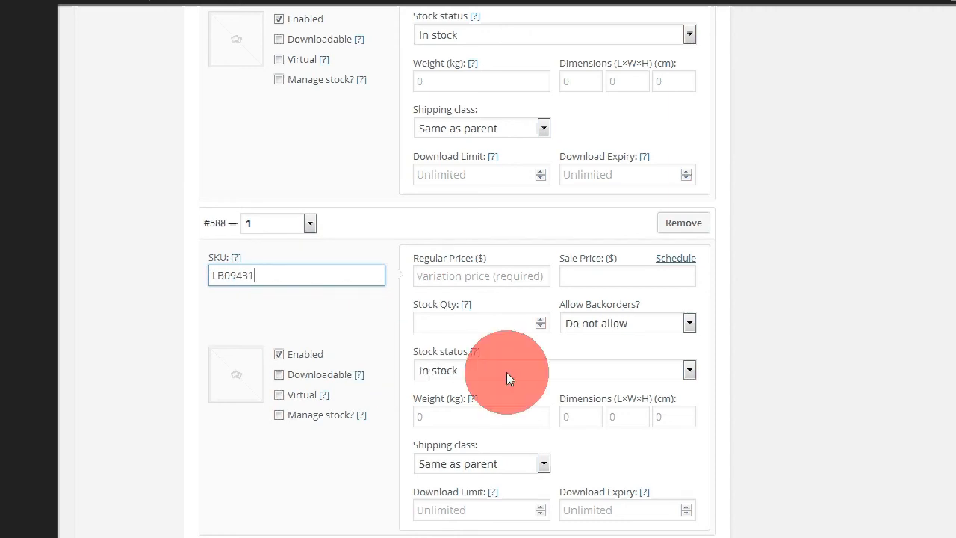
Step: Bulk edit the regular price of all variations to 23.00
scroll(508, 377, "up", 5)
scroll(499, 329, "up", 15)
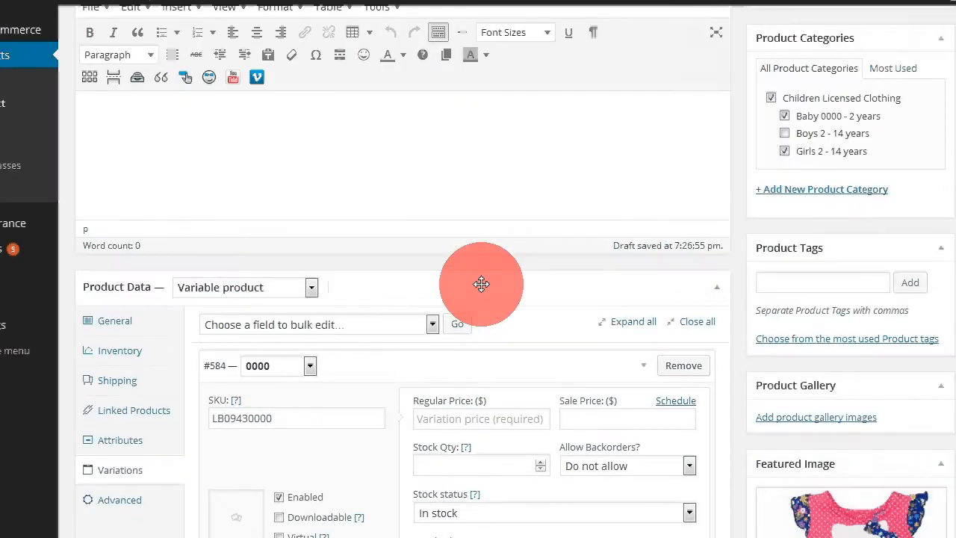
scroll(493, 278, "down", 1)
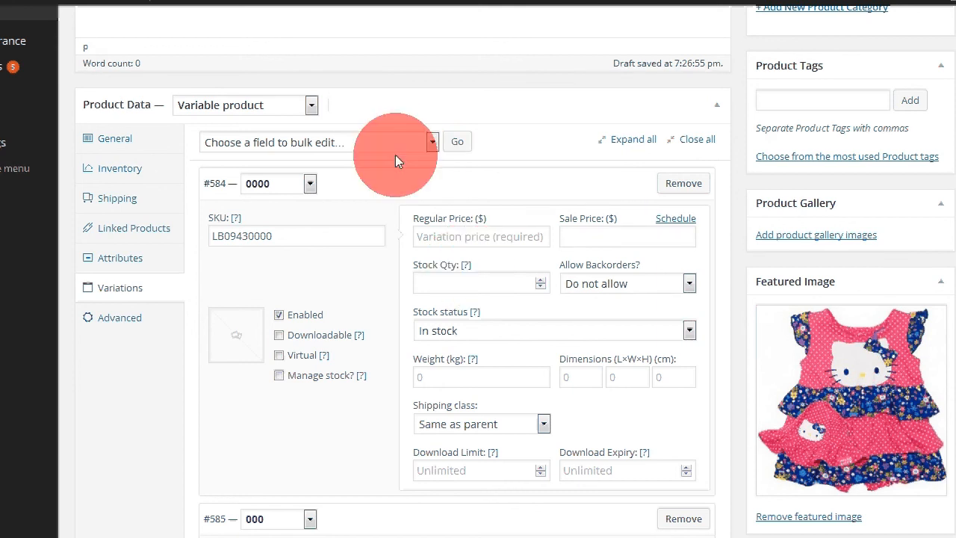
left_click(433, 141)
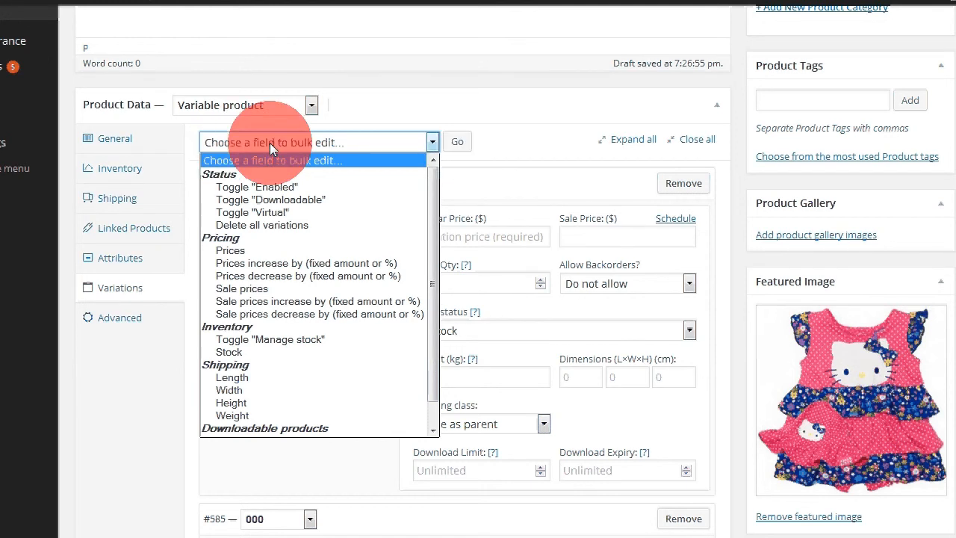
left_click(237, 252)
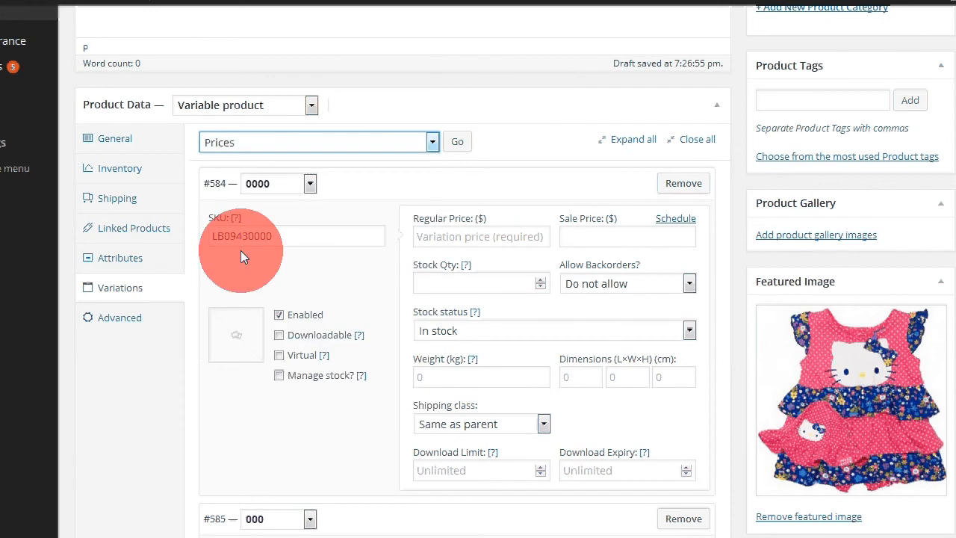
left_click(457, 141)
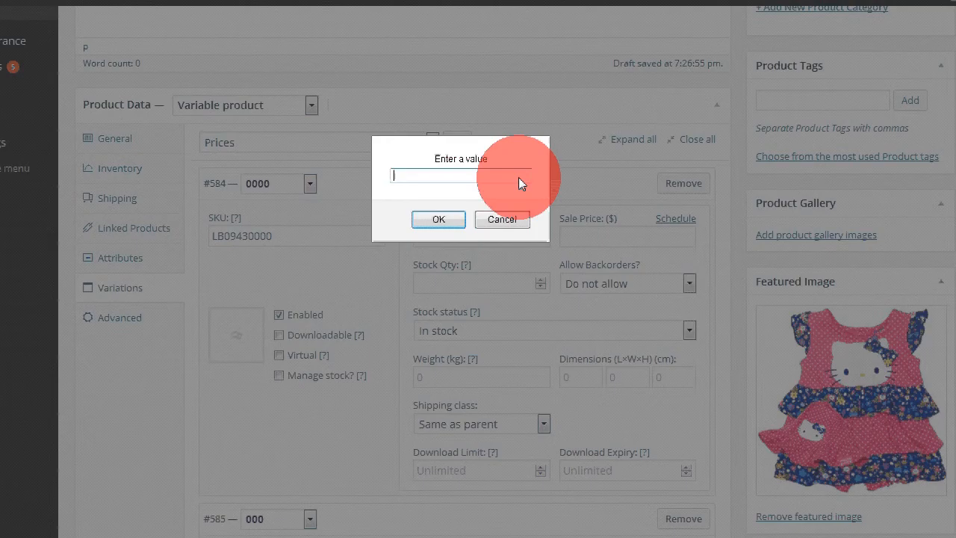
type("23")
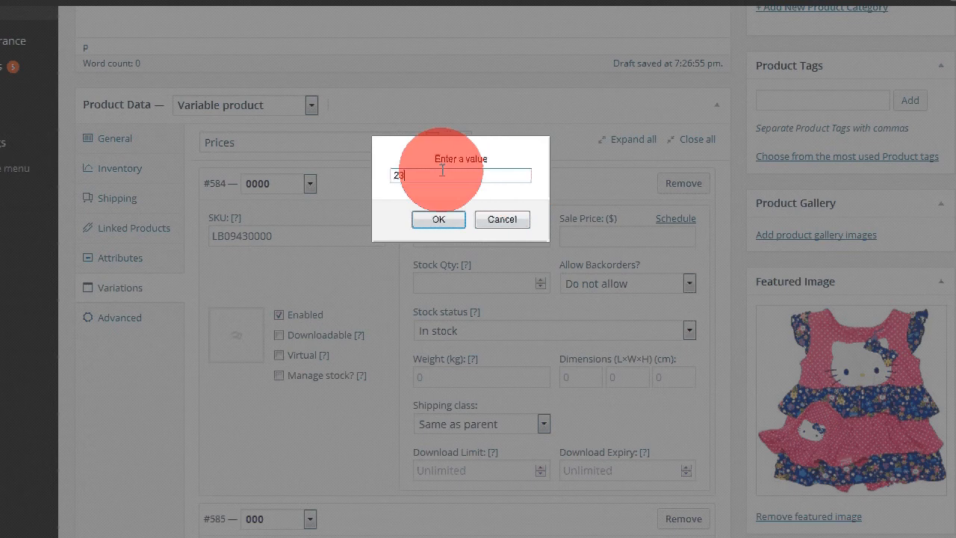
type(".00")
key("Return")
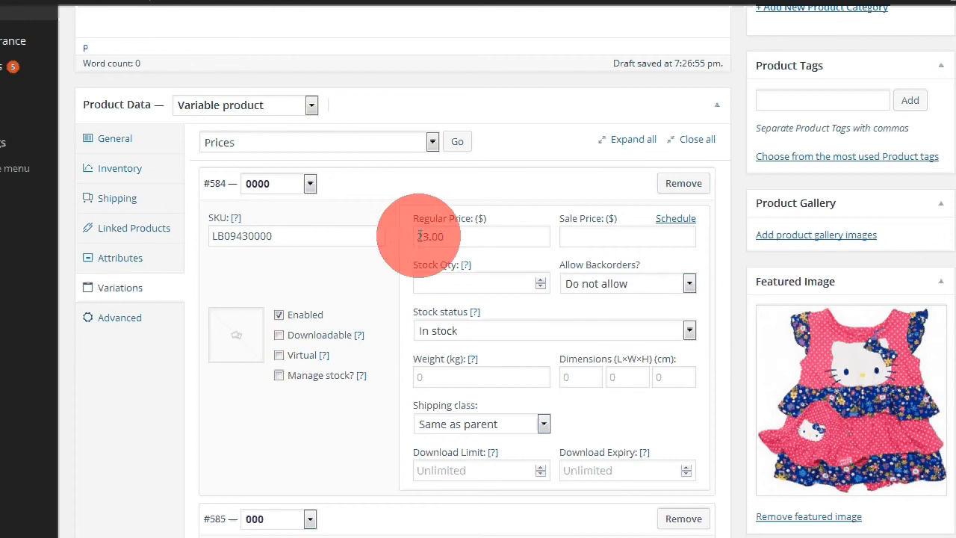
Step: Review the regular prices and SKUs across all size variations
scroll(497, 373, "down", 1)
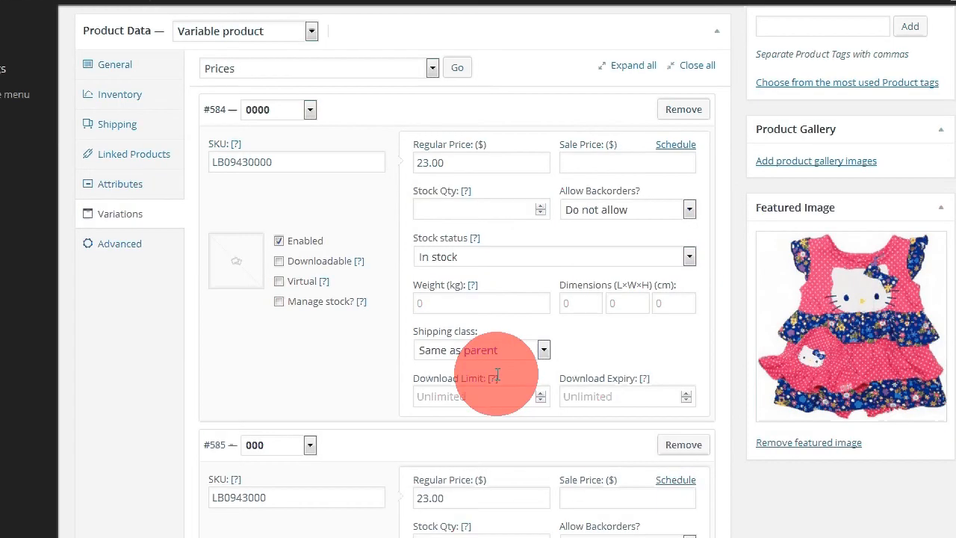
scroll(414, 307, "down", 2)
scroll(453, 339, "down", 3)
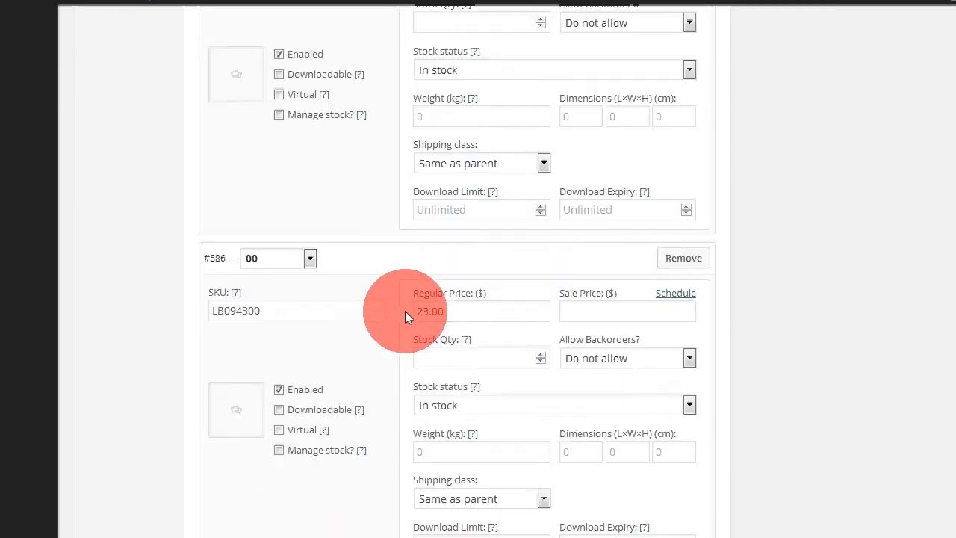
scroll(486, 350, "down", 5)
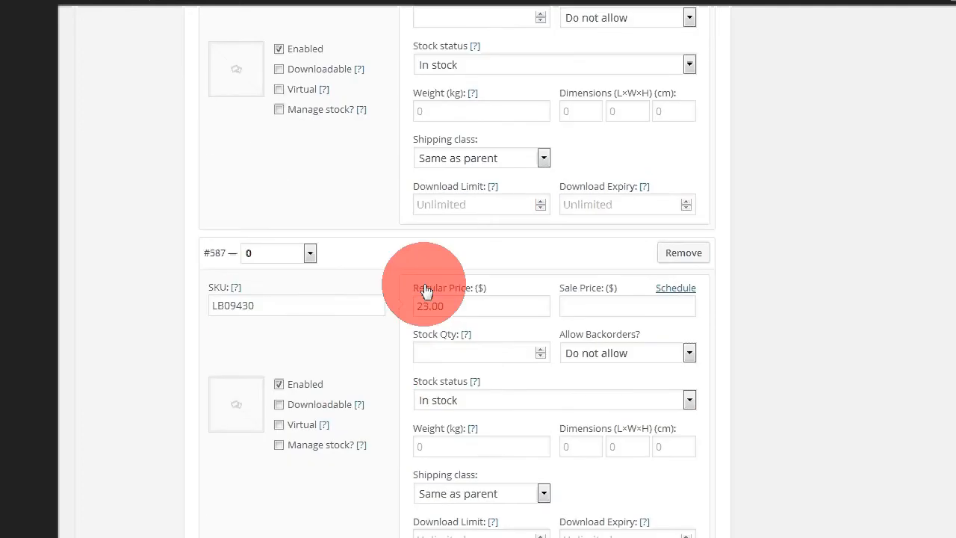
scroll(498, 309, "down", 2)
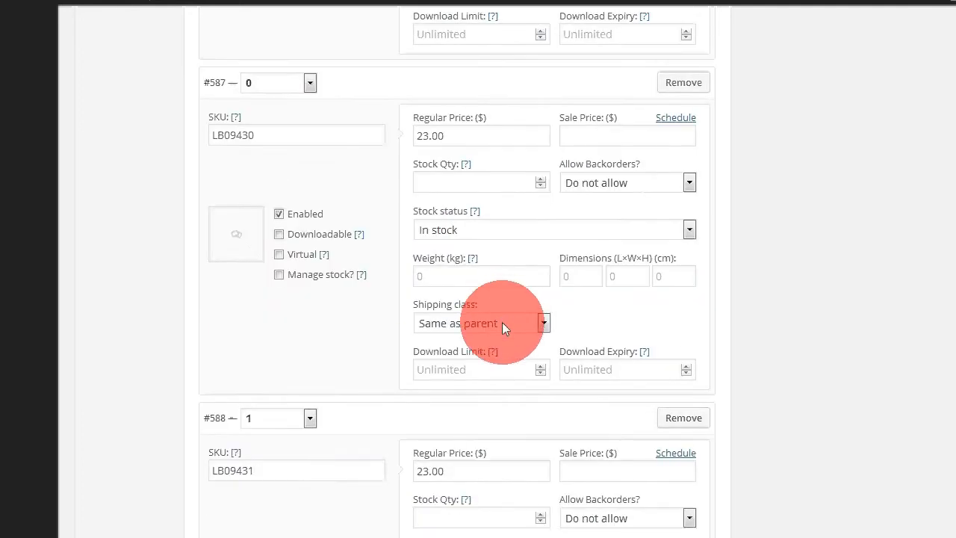
scroll(502, 326, "down", 5)
scroll(506, 324, "up", 15)
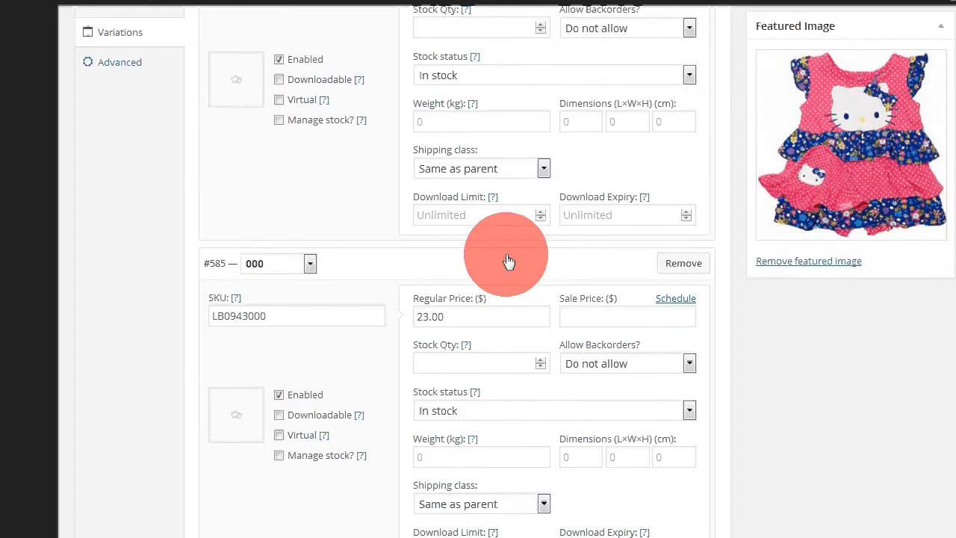
scroll(508, 258, "up", 3)
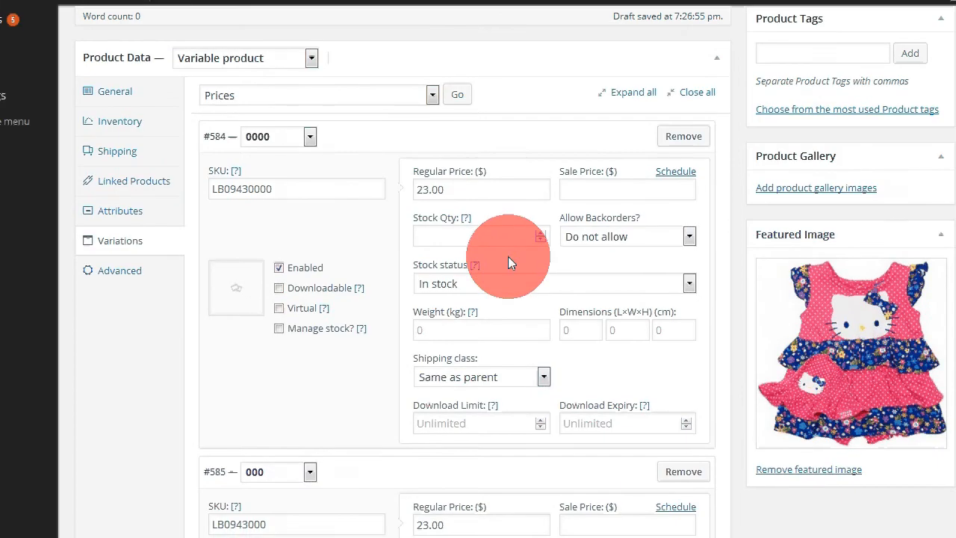
Step: Enable stock management on the 0000 size variation and set its stock quantity to 2
scroll(508, 256, "down", 3)
scroll(555, 231, "up", 1)
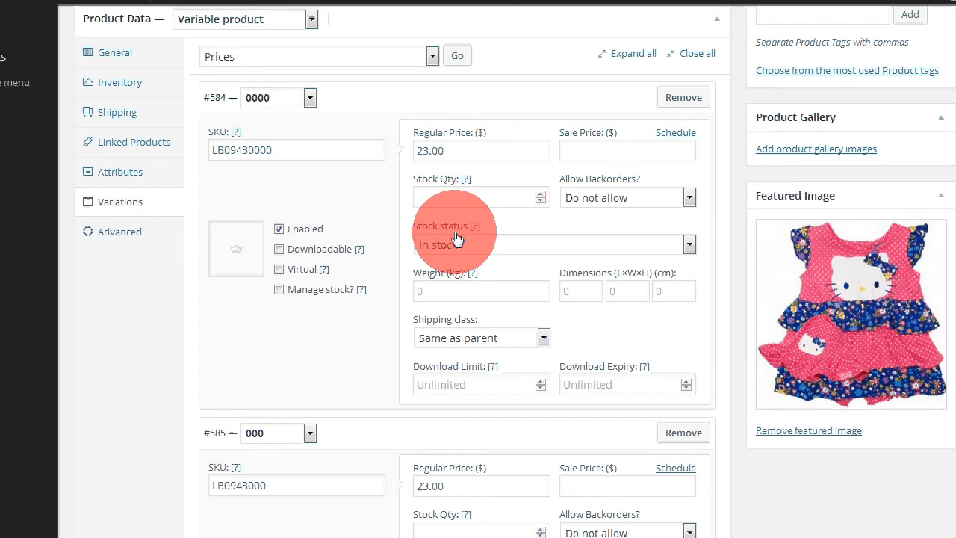
left_click(507, 191)
left_click(279, 292)
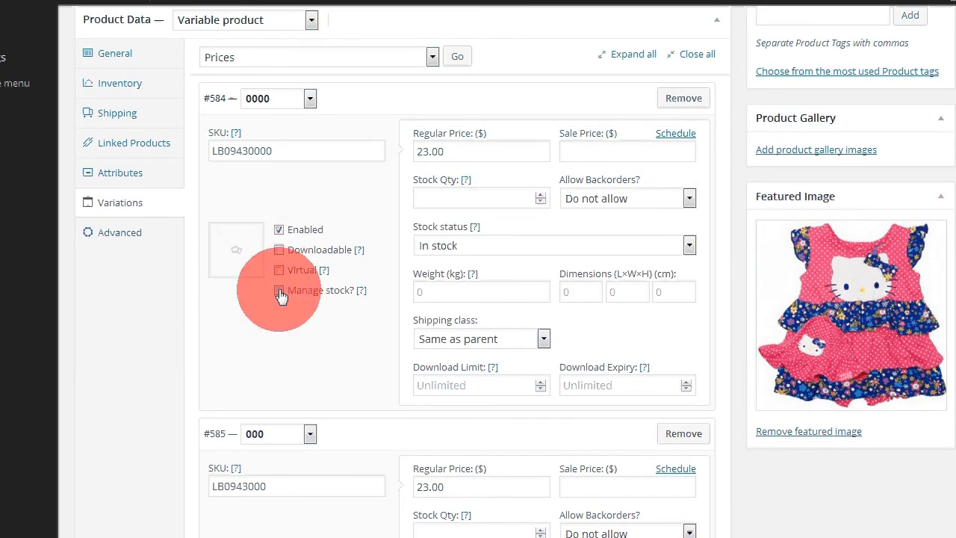
left_click(448, 202)
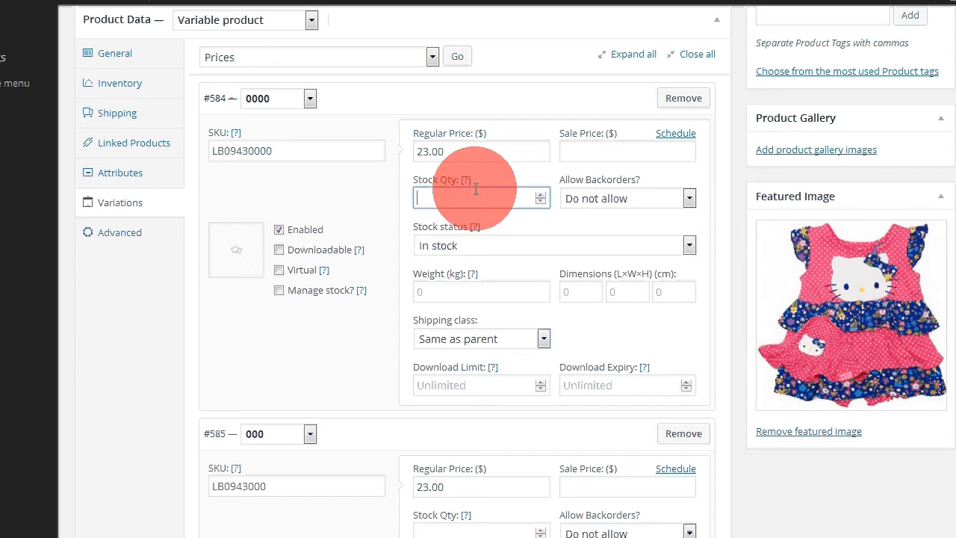
left_click(268, 151)
left_click(158, 526)
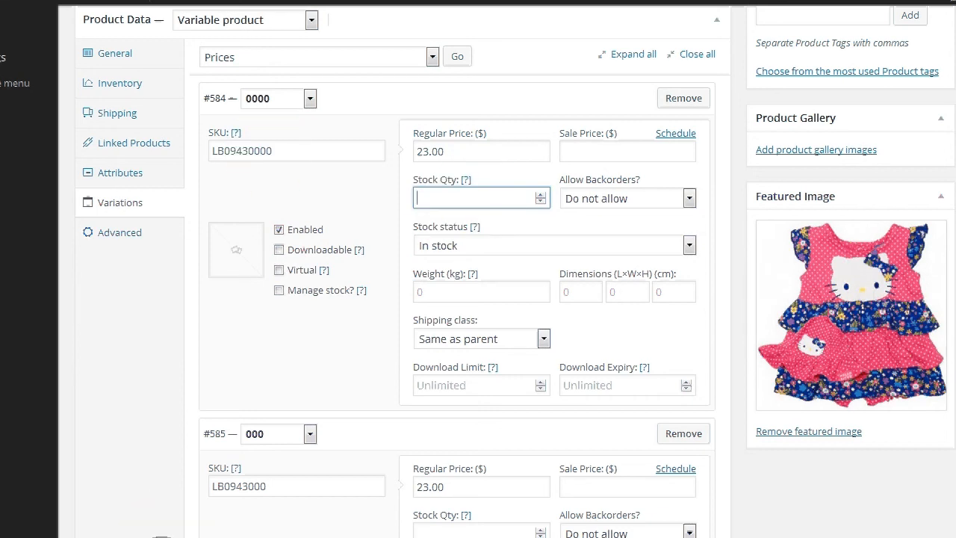
double_click(97, 94)
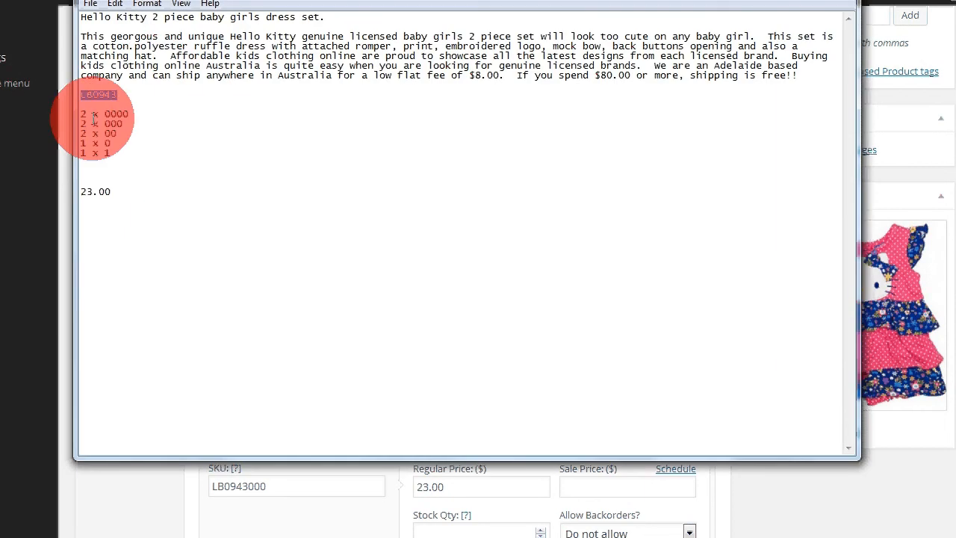
left_click(37, 493)
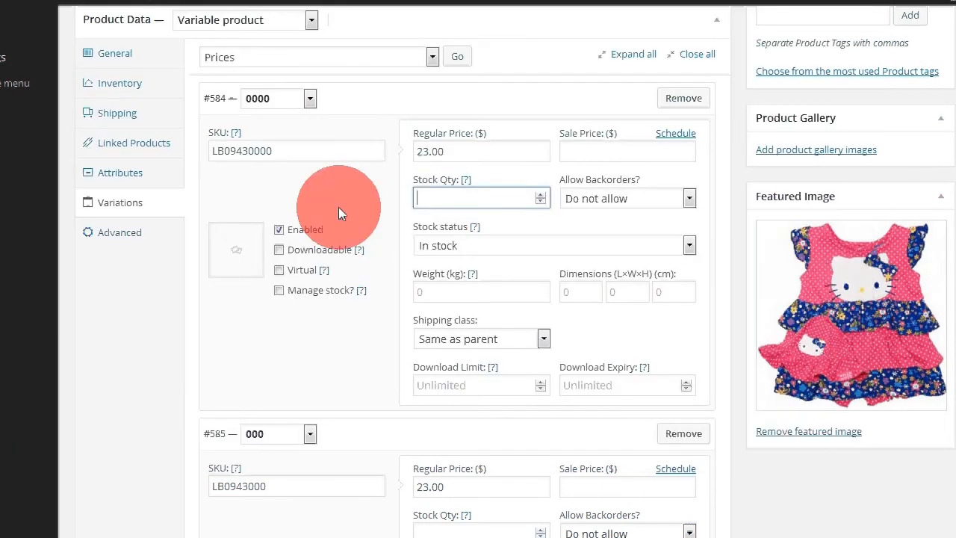
type("2")
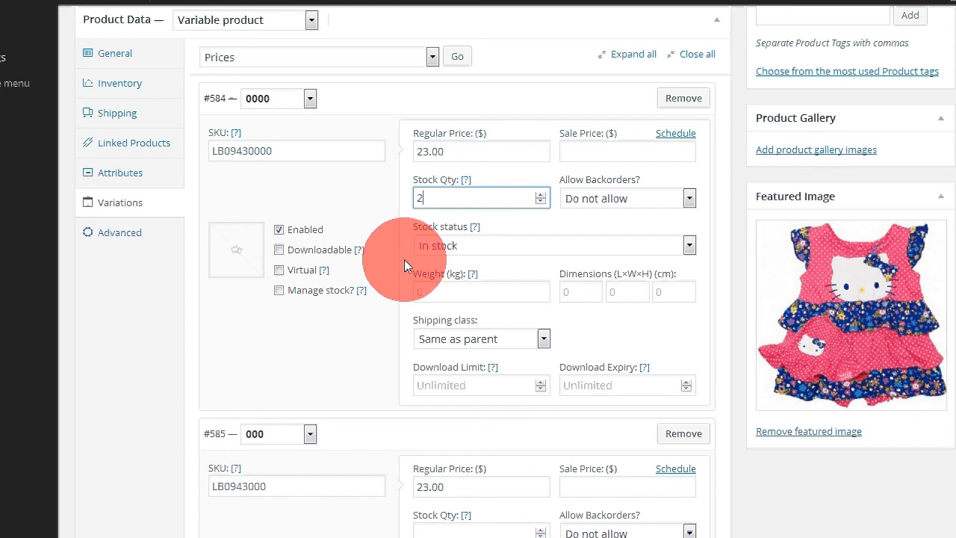
left_click(277, 288)
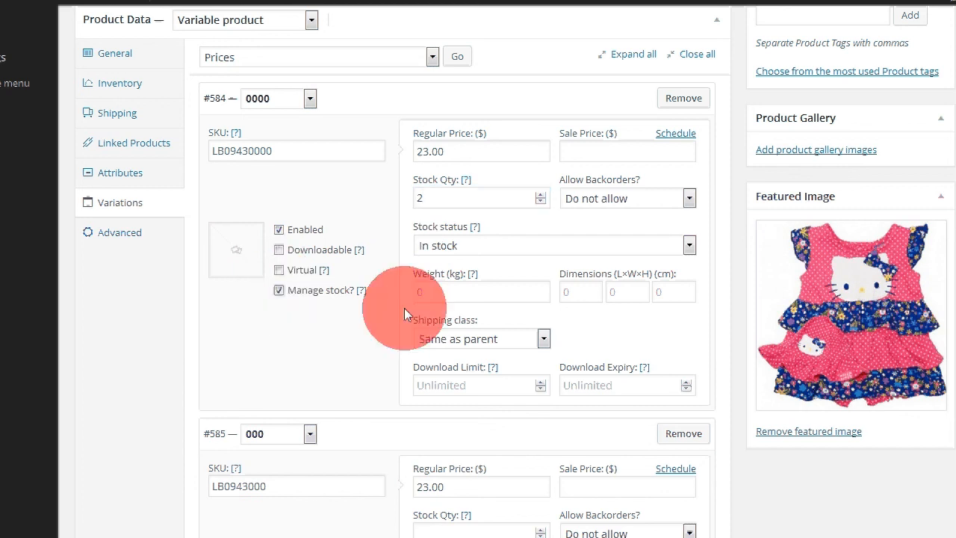
Step: Enable stock management on the 000 size variation and set its stock quantity to 2
scroll(404, 307, "down", 3)
left_click(279, 369)
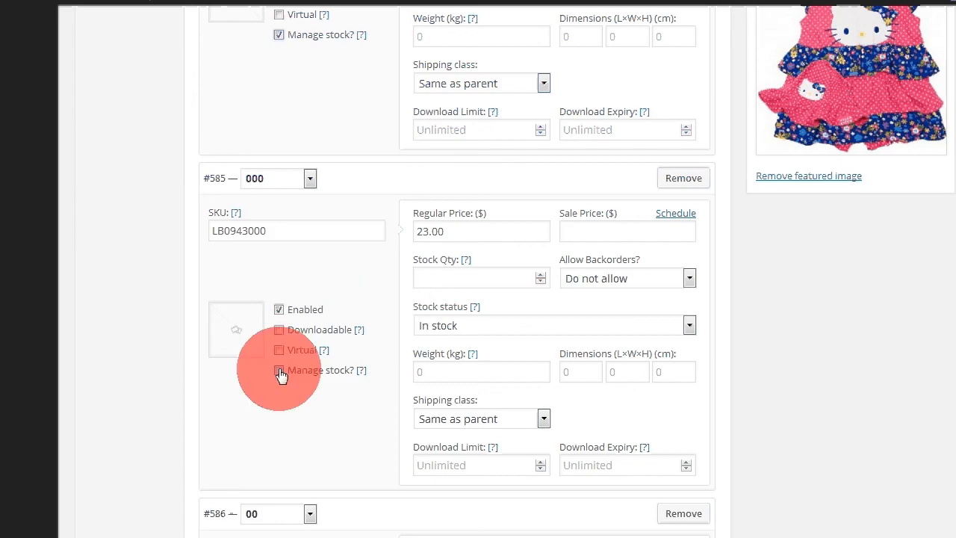
left_click(470, 276)
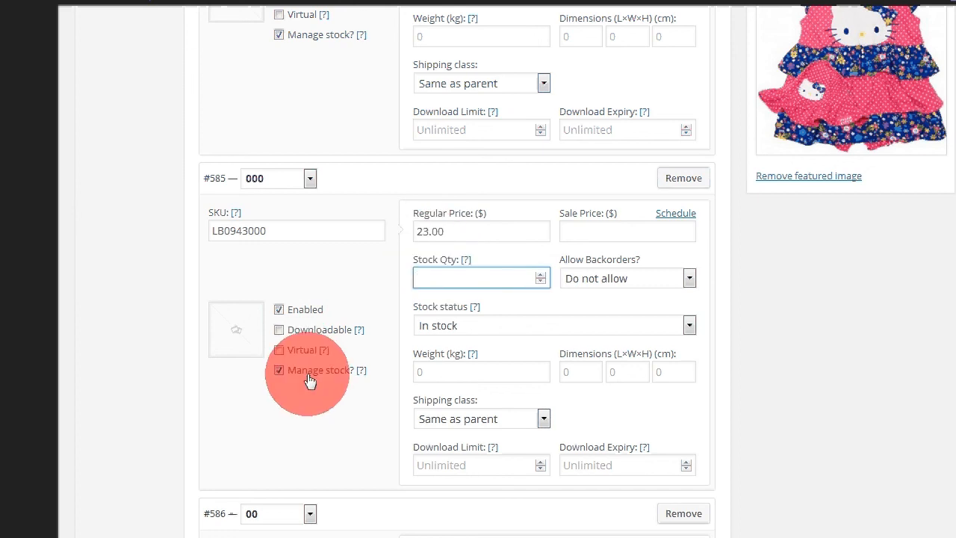
left_click(472, 276)
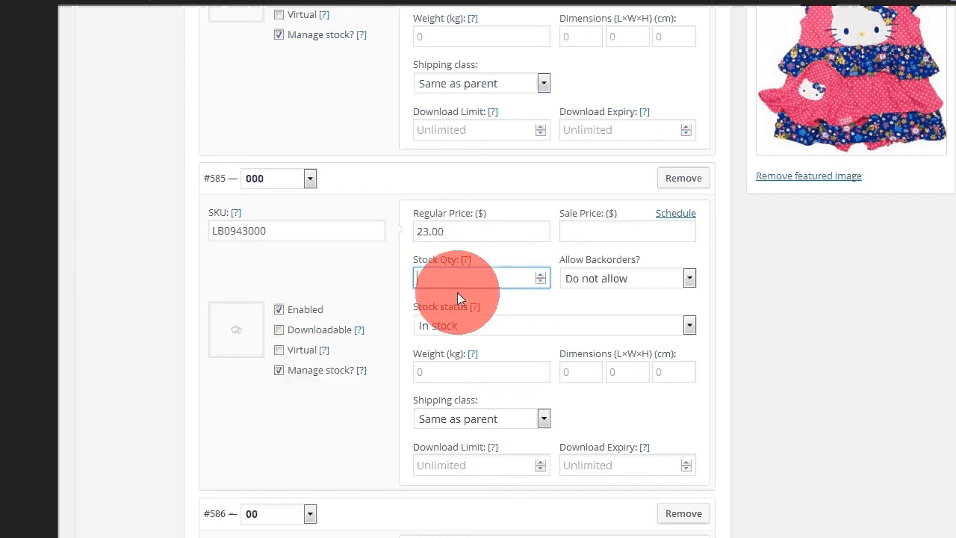
type("2")
Step: Set the 00 size variation's stock quantity to 2 with stock management enabled
scroll(448, 328, "down", 5)
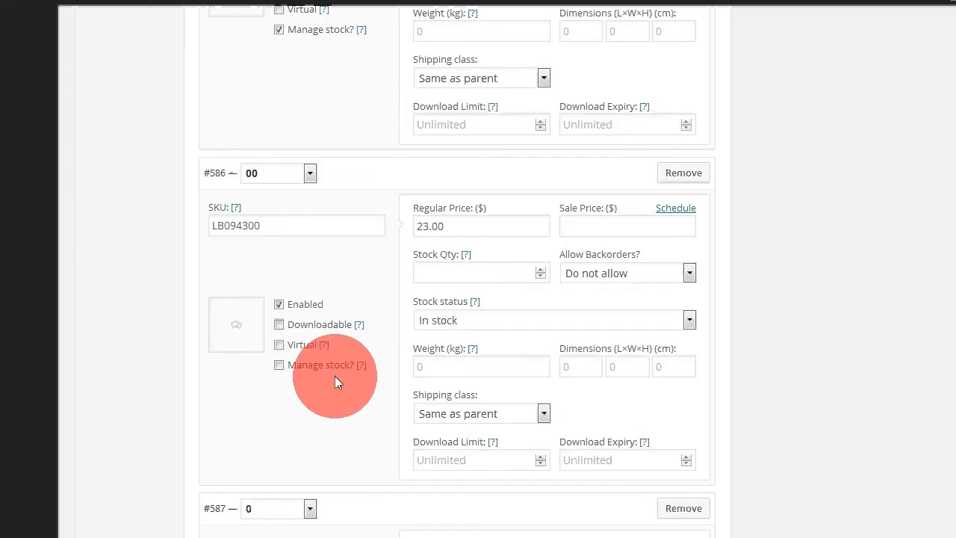
left_click(461, 272)
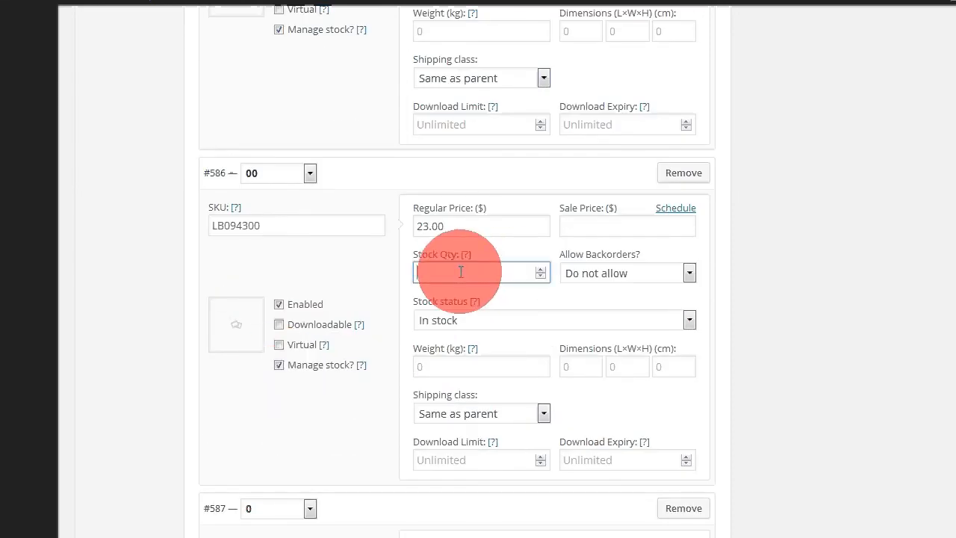
type("2")
Step: Set the 0 size variation's stock quantity to 1 and enable its stock management
scroll(461, 272, "down", 1)
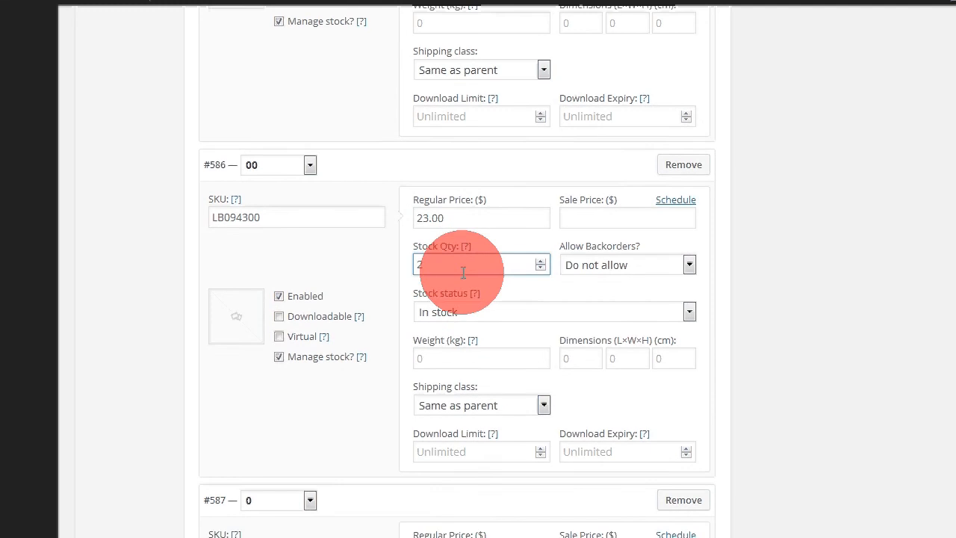
scroll(364, 300, "down", 2)
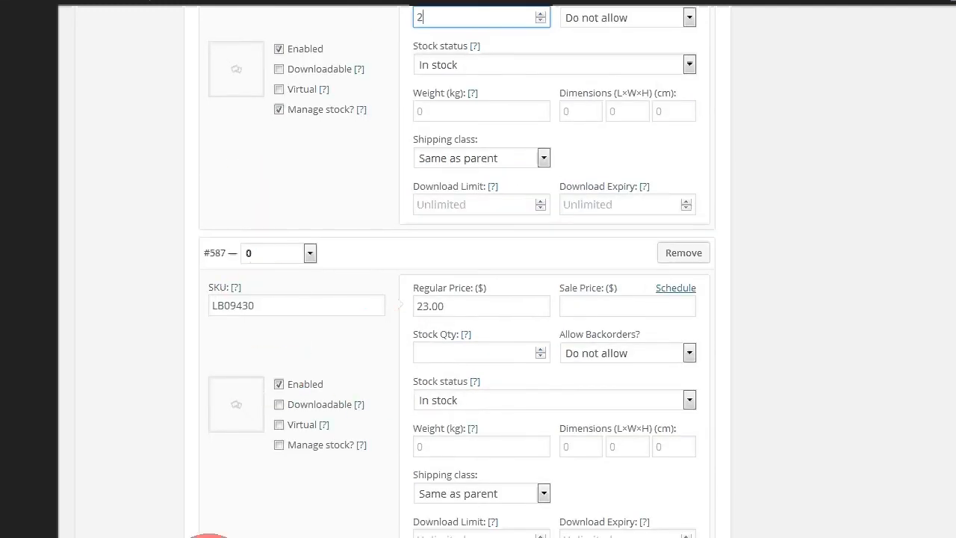
left_click(194, 533)
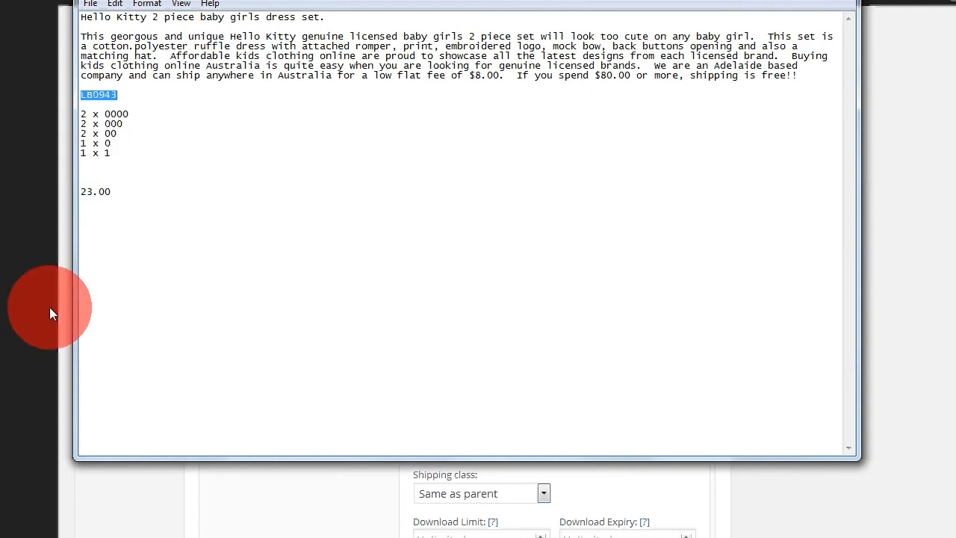
left_click(937, 309)
left_click(441, 349)
type("2")
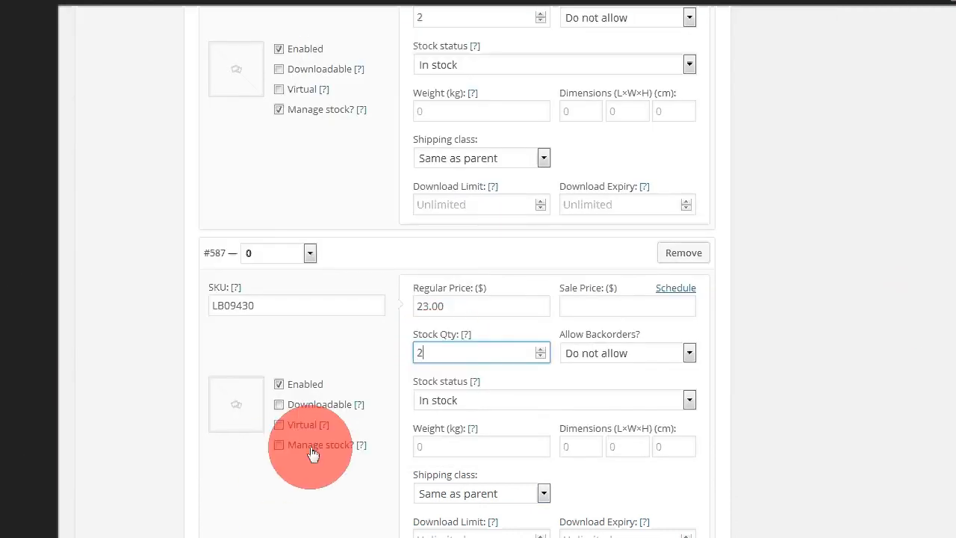
key("BackSpace")
type("1")
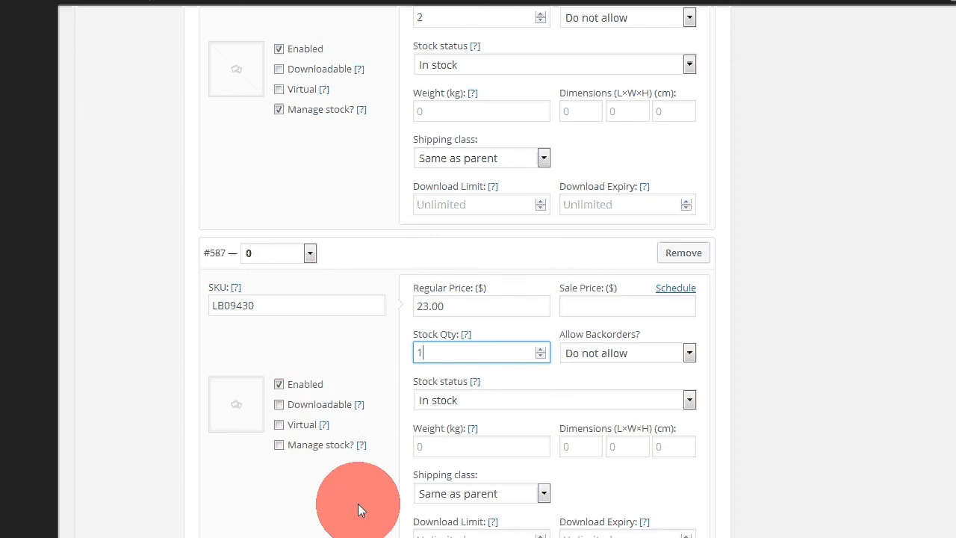
left_click(279, 444)
Step: Enable stock management on the 1 size variation and set its stock quantity to 1
scroll(359, 448, "down", 1)
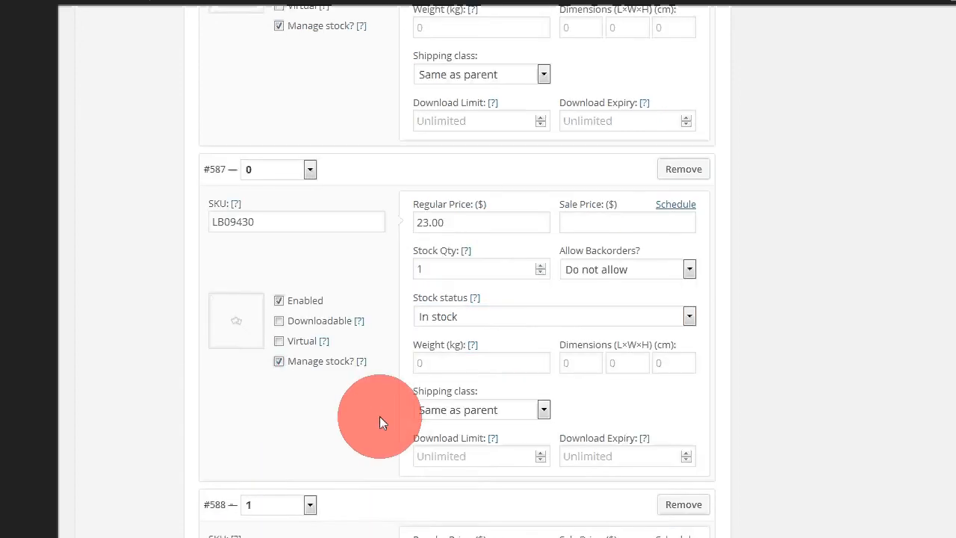
scroll(379, 421, "down", 5)
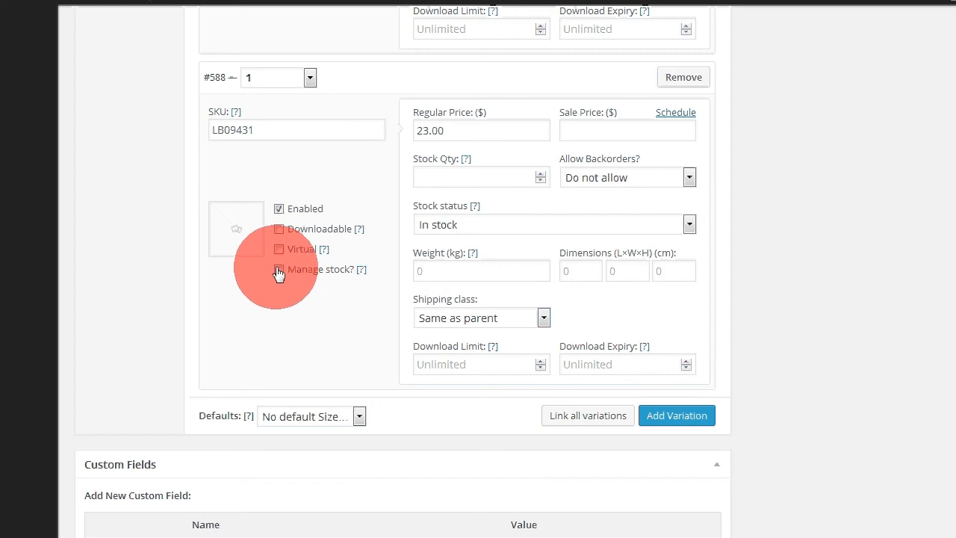
left_click(279, 270)
left_click(463, 177)
type("1")
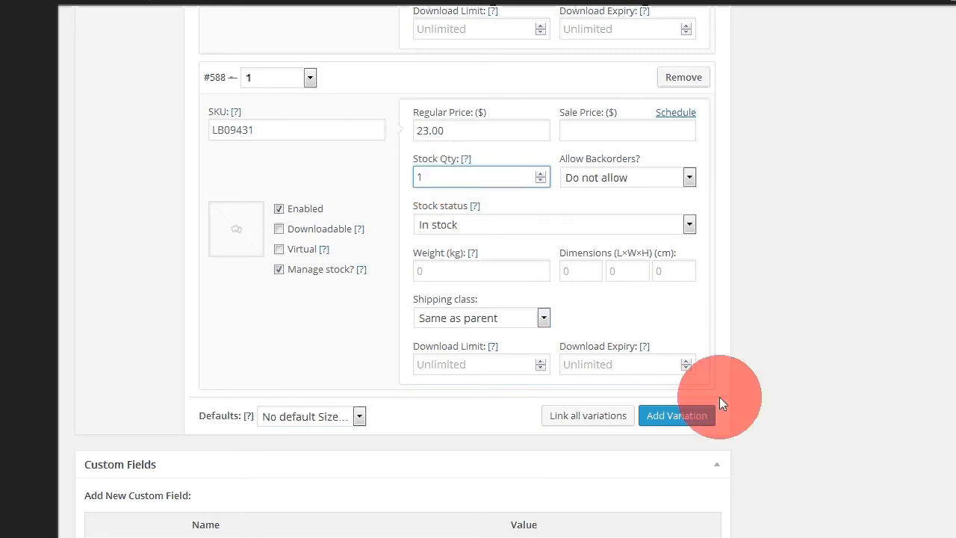
Step: Review the variations' stock settings and preview the product changes in the storefront
scroll(750, 392, "up", 10)
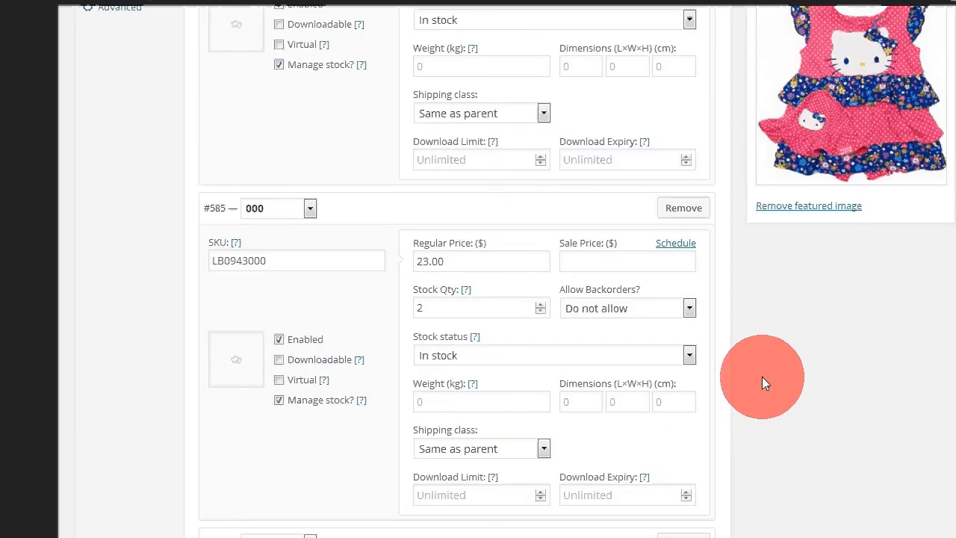
scroll(762, 376, "up", 2)
scroll(761, 377, "up", 2)
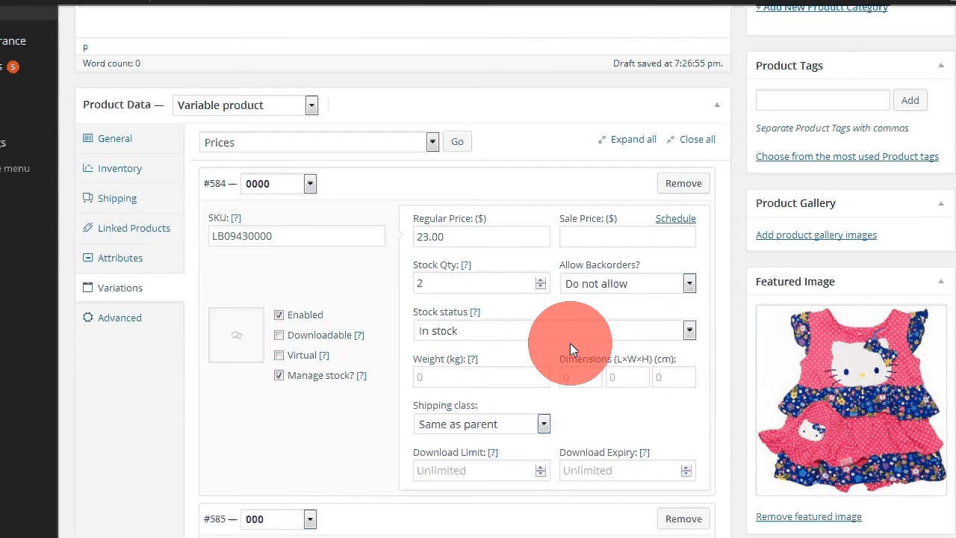
scroll(619, 303, "down", 1)
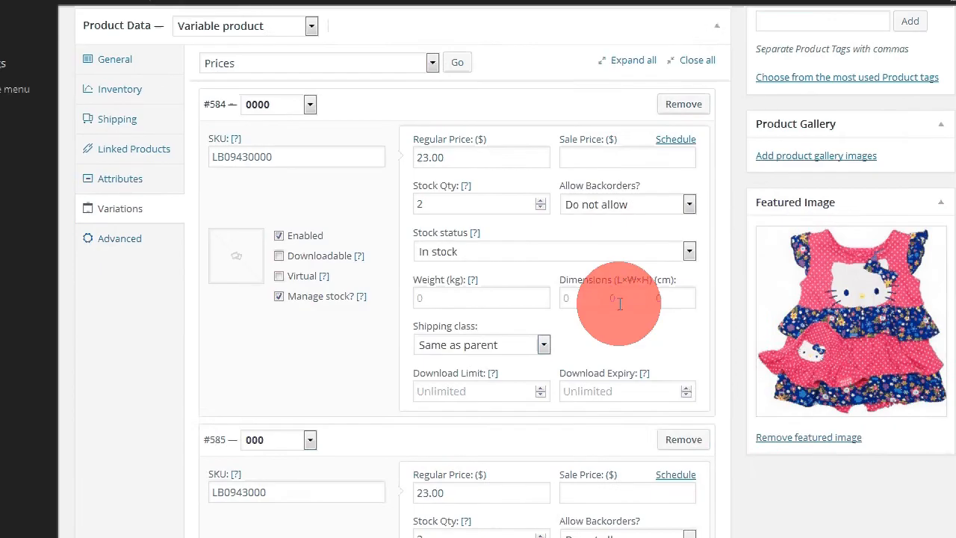
scroll(619, 303, "up", 6)
scroll(627, 301, "down", 2)
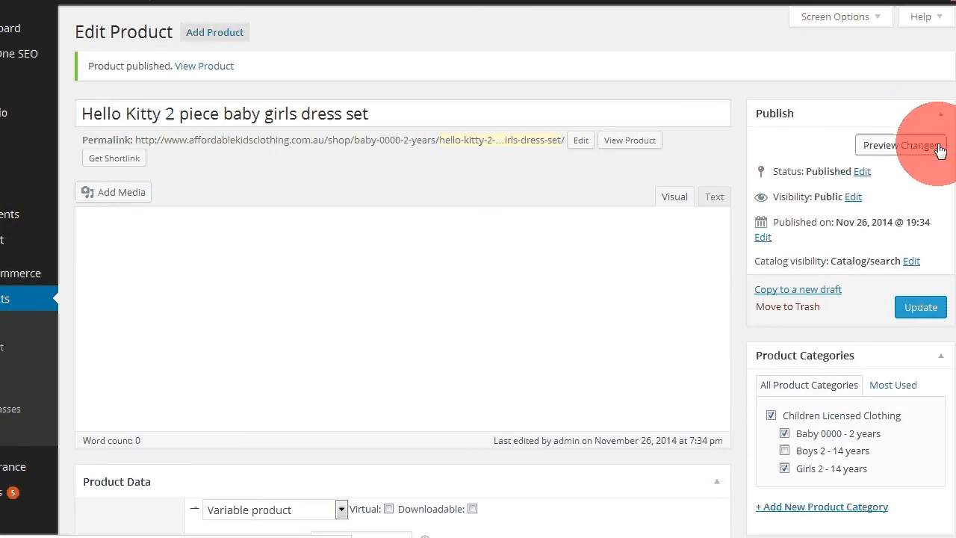
left_click(884, 146)
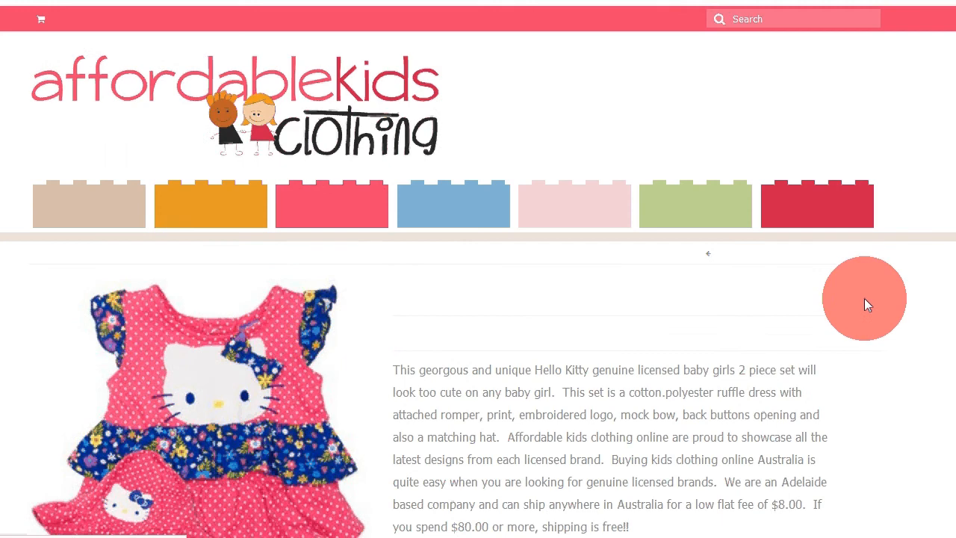
Step: Inspect the product preview, open the size options and try adding the product to the cart
scroll(764, 333, "down", 5)
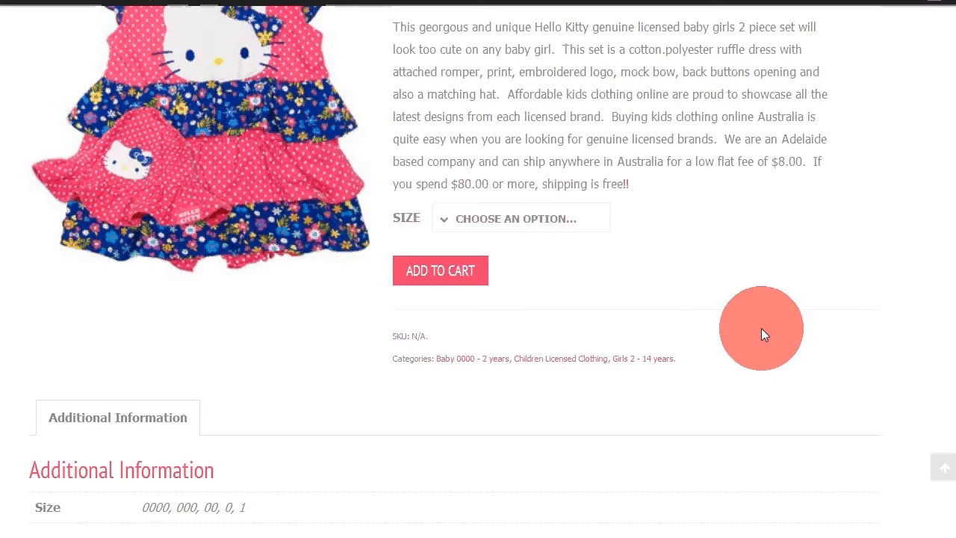
scroll(543, 200, "up", 1)
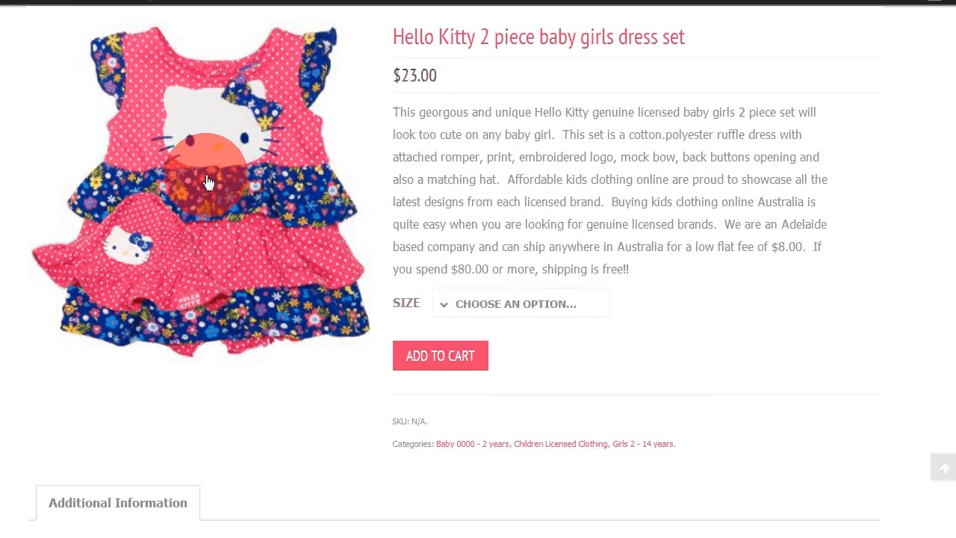
left_click(444, 311)
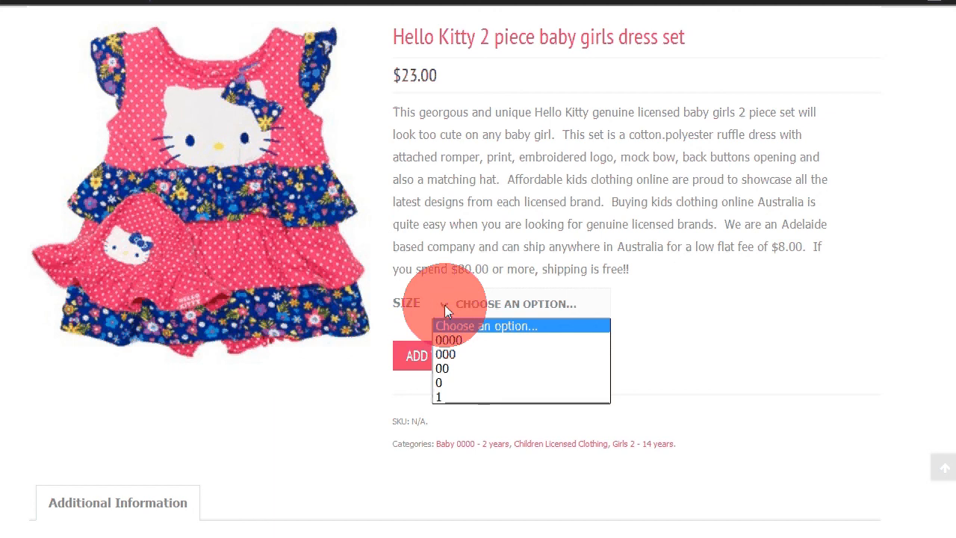
left_click(645, 328)
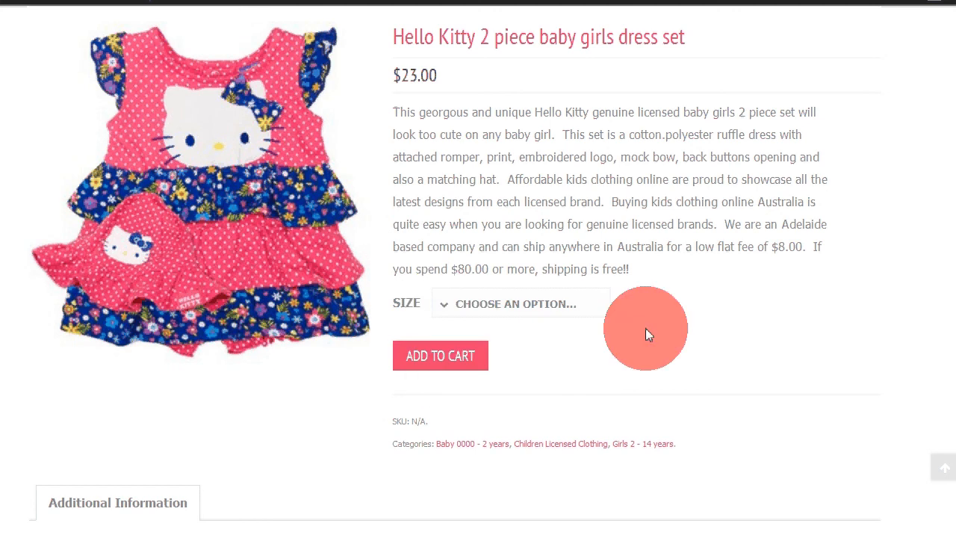
left_click(422, 359)
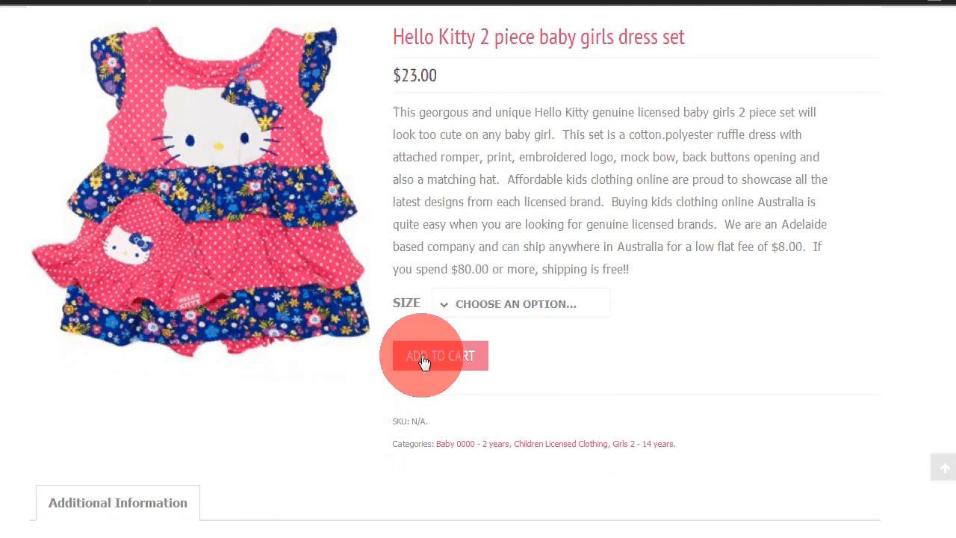
scroll(419, 321, "down", 5)
scroll(628, 172, "up", 8)
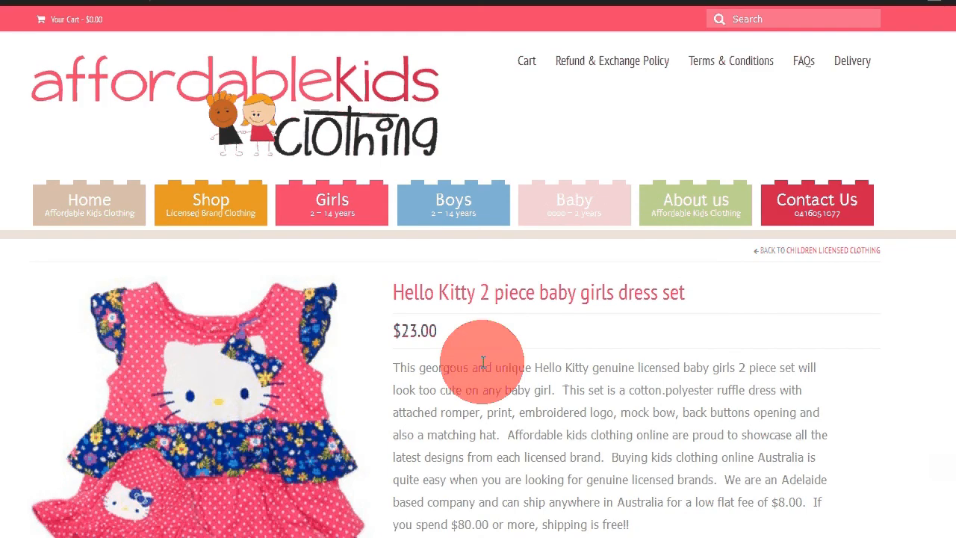
Step: Return to the product editor and scroll down to the Product Data section
scroll(483, 362, "down", 3)
scroll(561, 329, "up", 3)
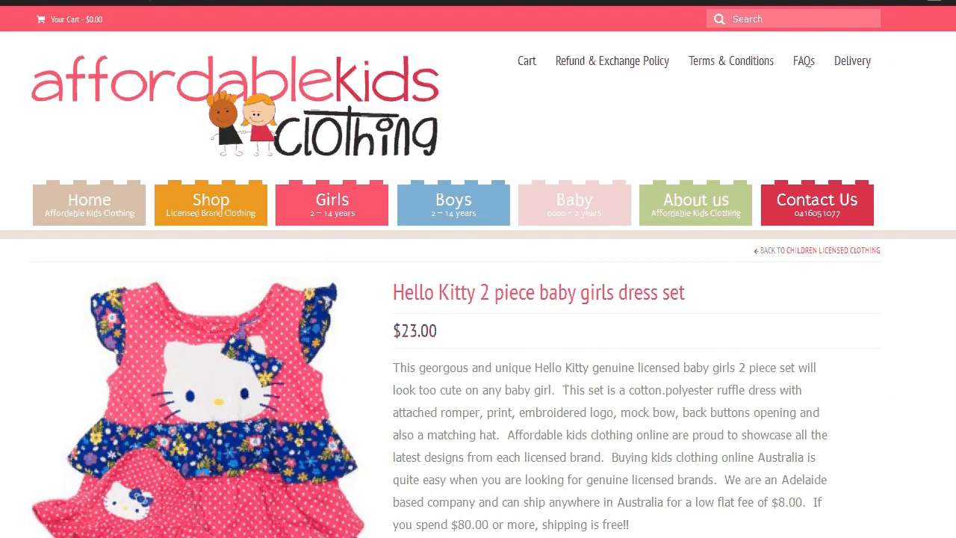
left_click(329, 2)
left_click(672, 351)
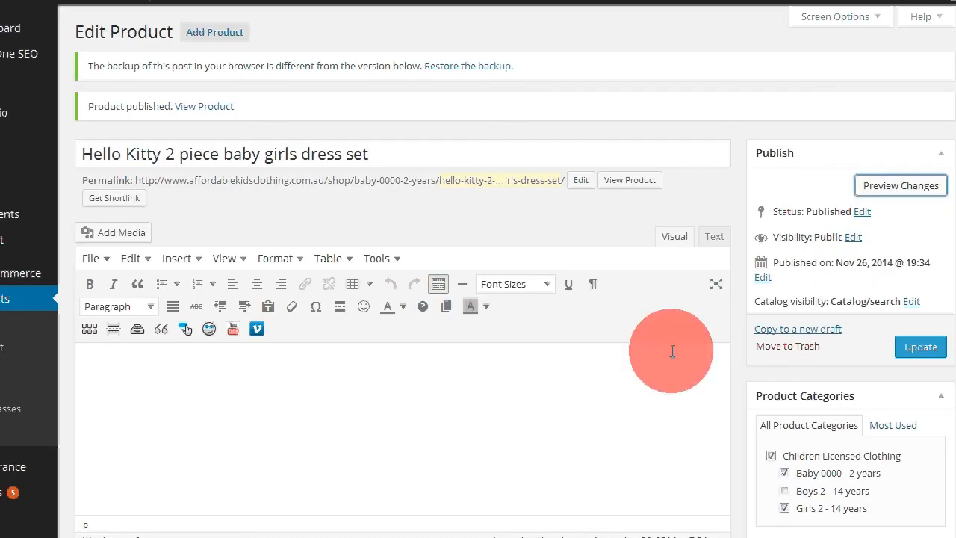
scroll(248, 342, "down", 1)
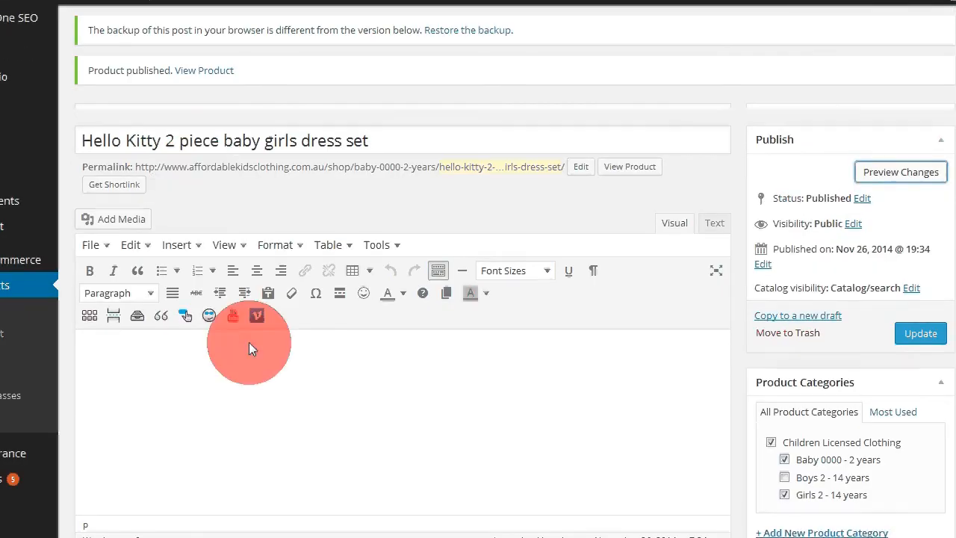
scroll(248, 342, "down", 3)
scroll(249, 345, "down", 2)
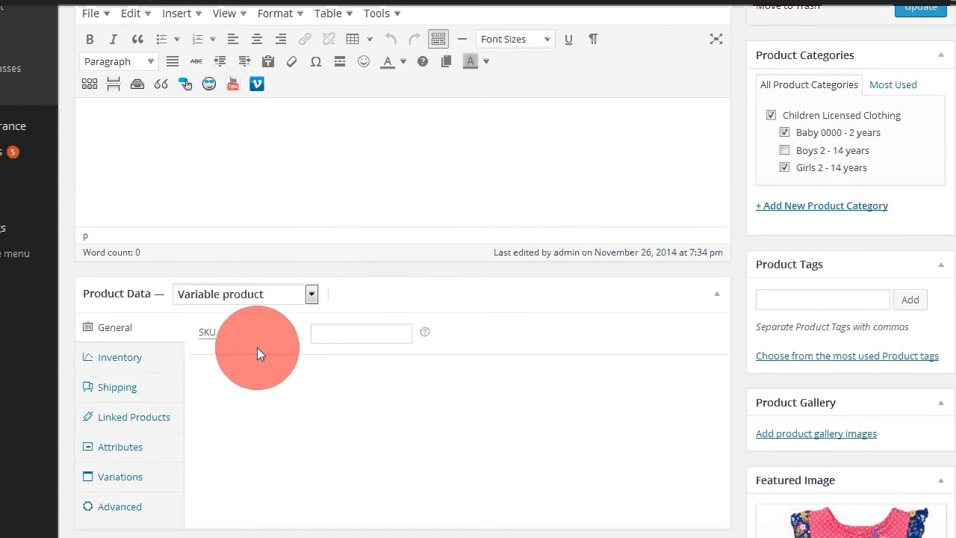